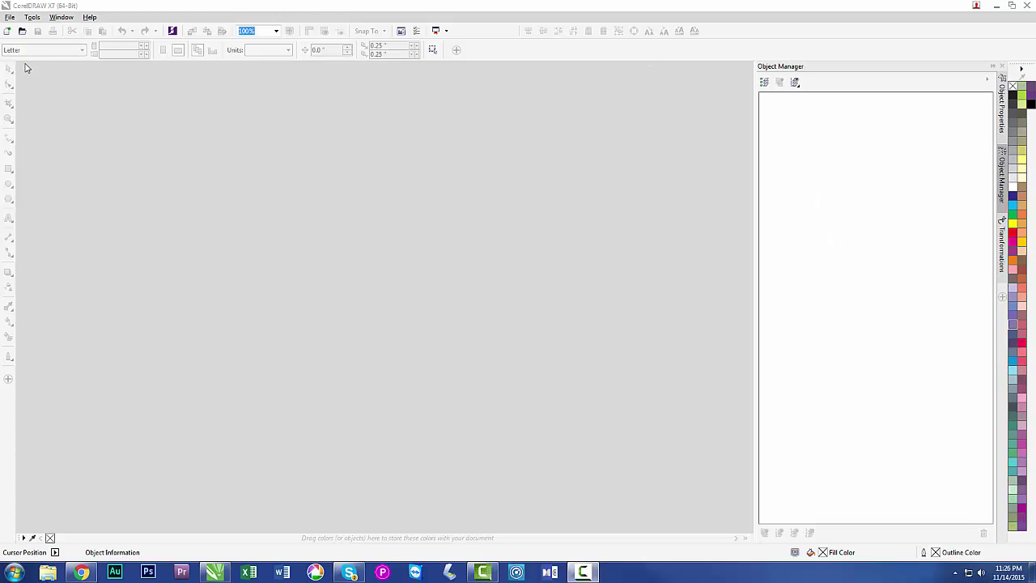
Step: Create a new document and set its page size to 6 by 6 inches
click(7, 32)
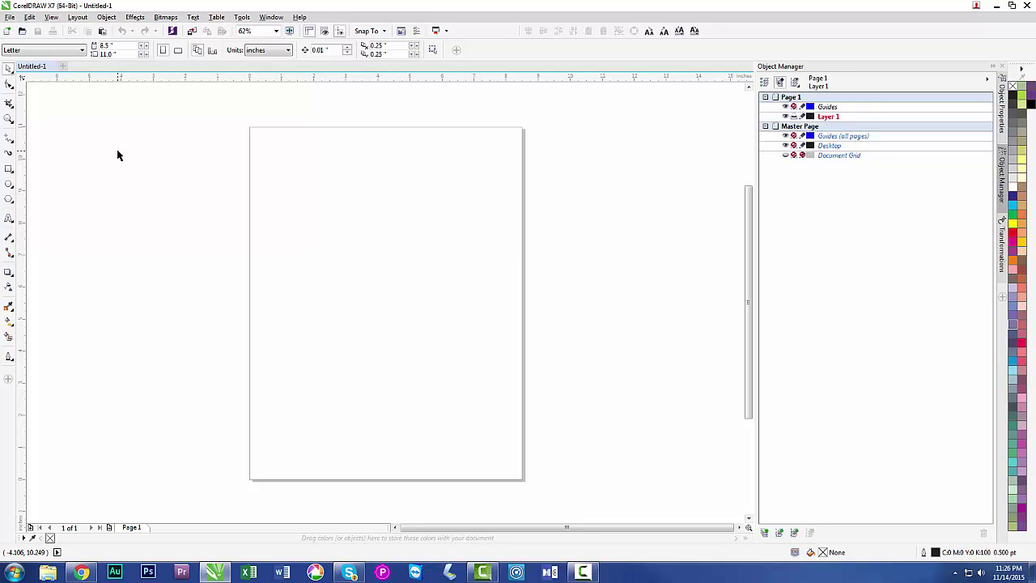
click(112, 45)
text(6)
key(Tab)
text(6)
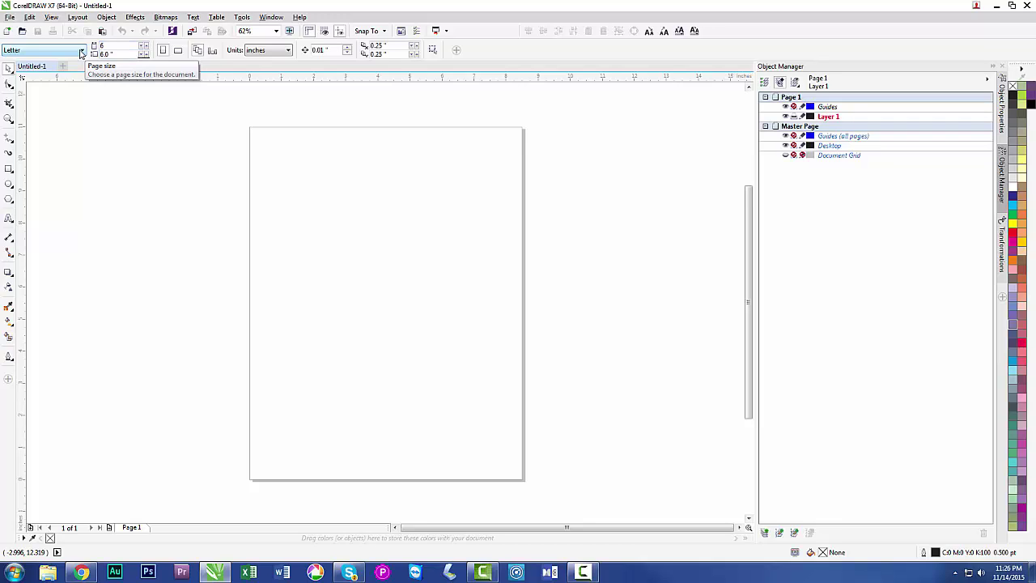
key(Return)
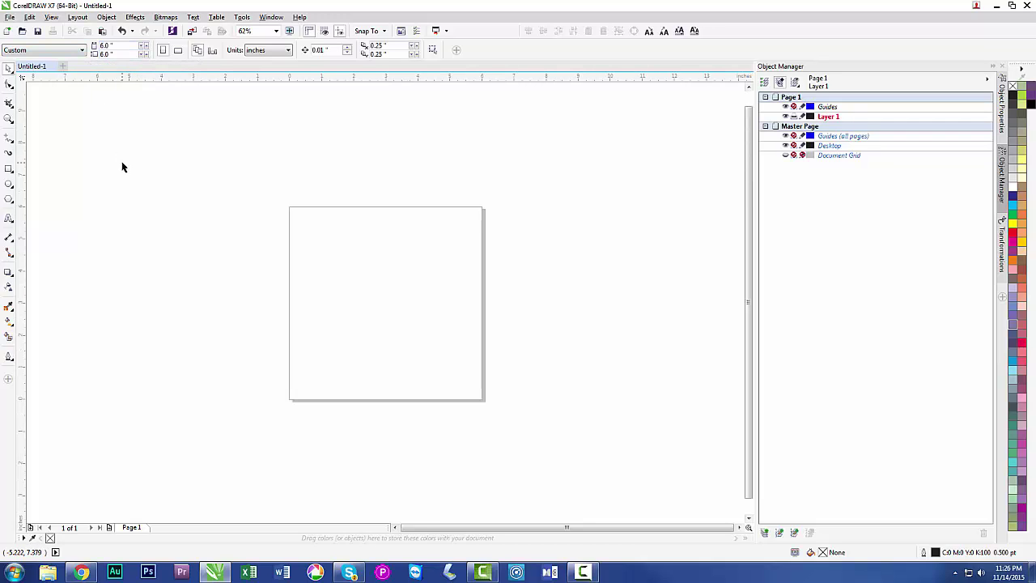
key(shift+F4)
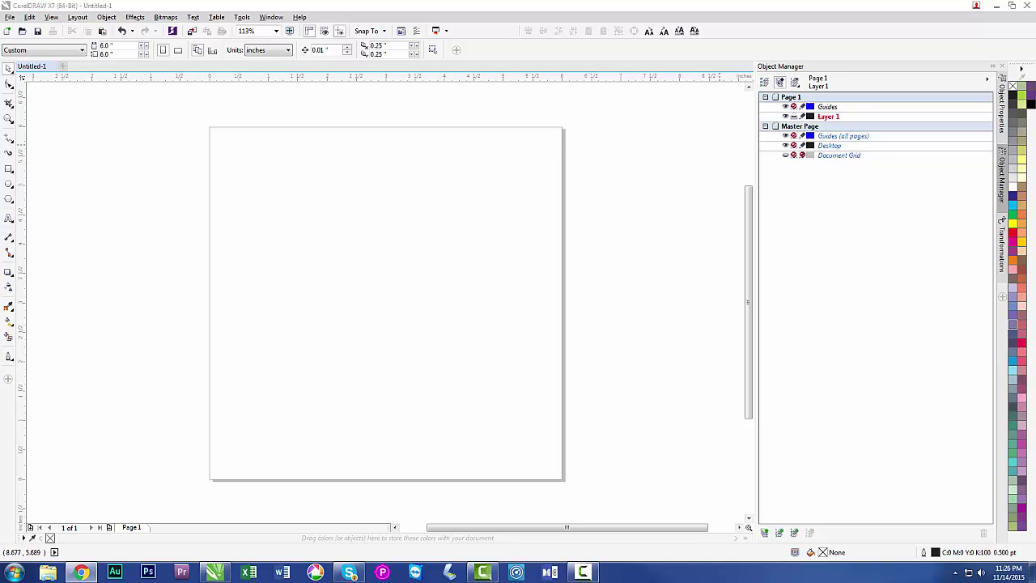
Step: Switch to Chrome and search Google Images for "fork and spoon"
key(alt+Tab)
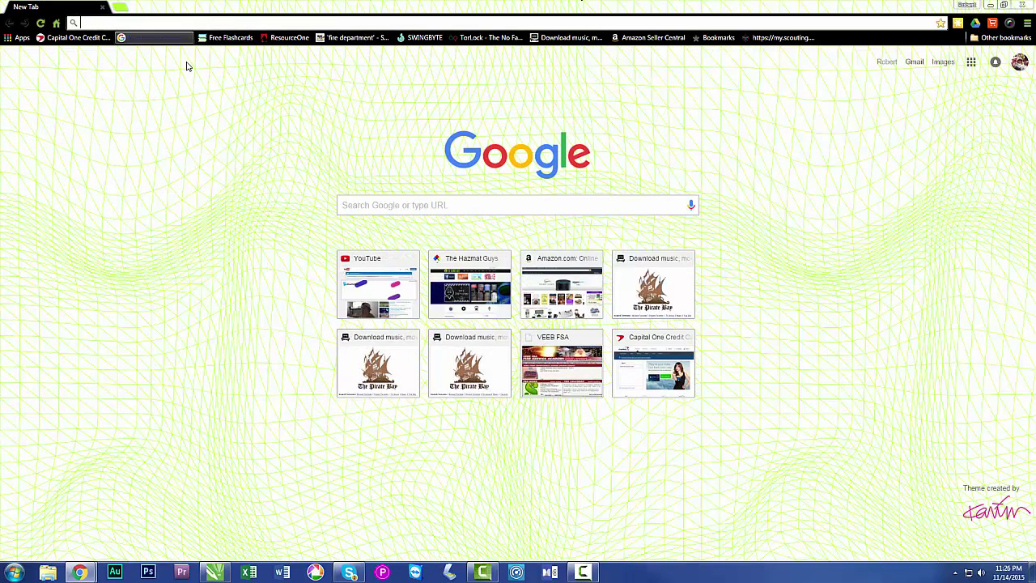
text(for)
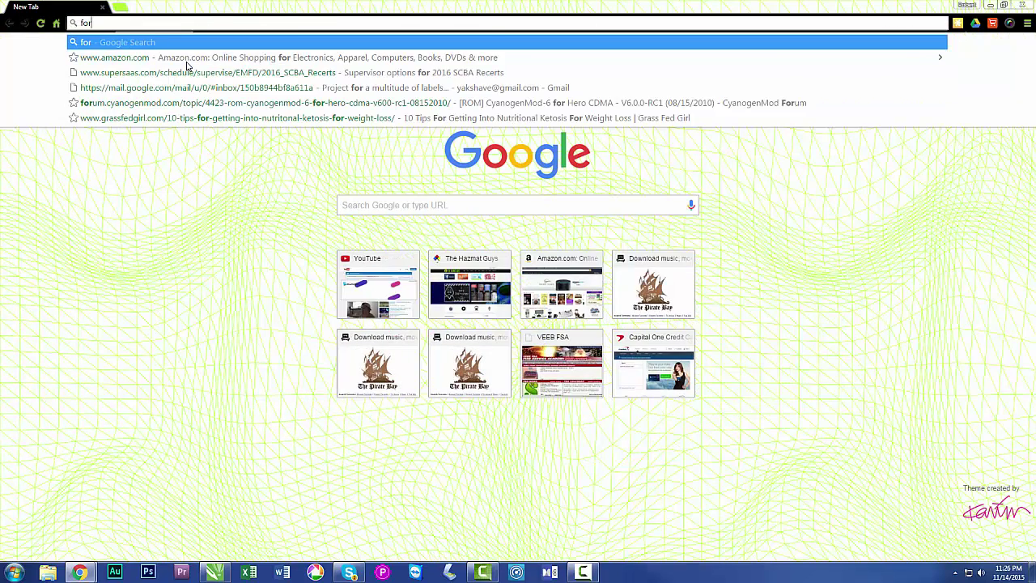
text(k ans pe)
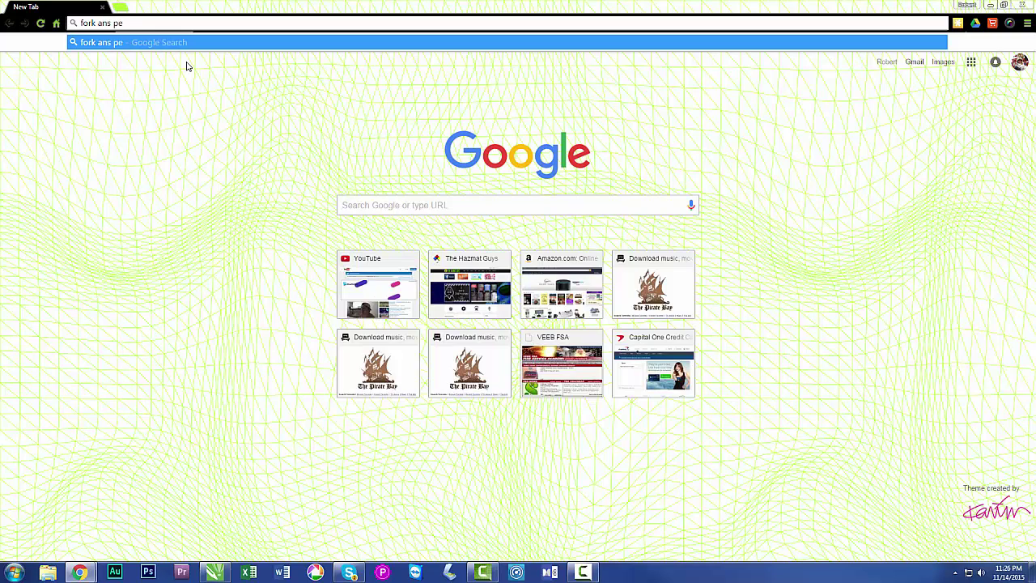
key(BackSpace)
key(BackSpace)
key(BackSpace)
key(BackSpace)
key(BackSpace)
text(nd spoon)
key(Return)
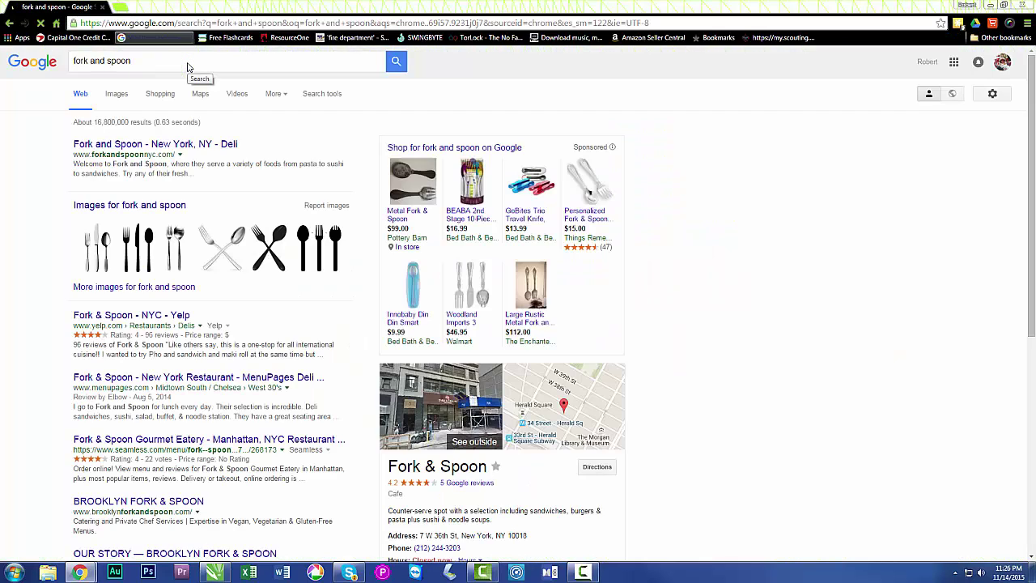
click(116, 95)
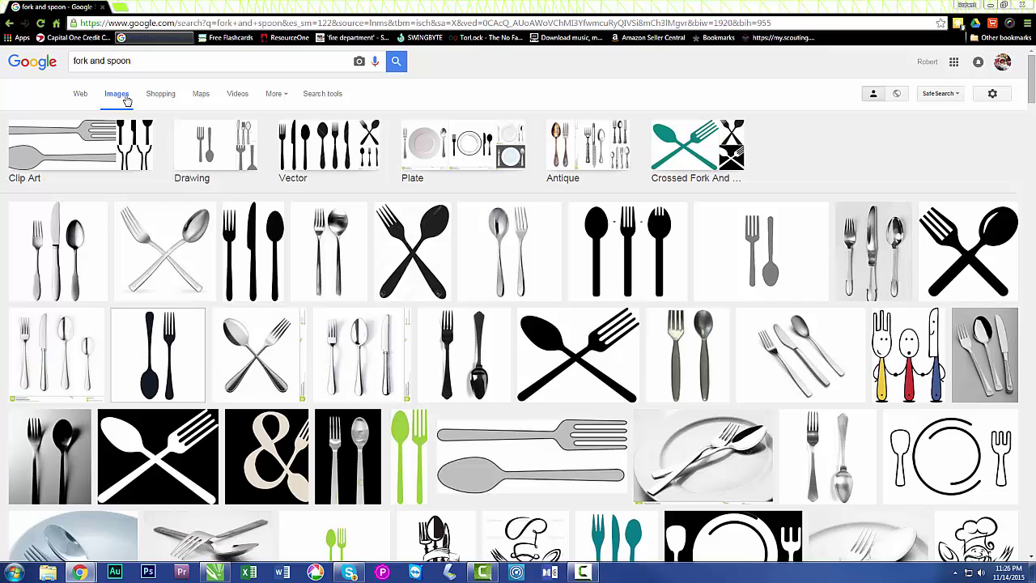
Step: Filter the image results by type Clip art and color Black and white
click(315, 95)
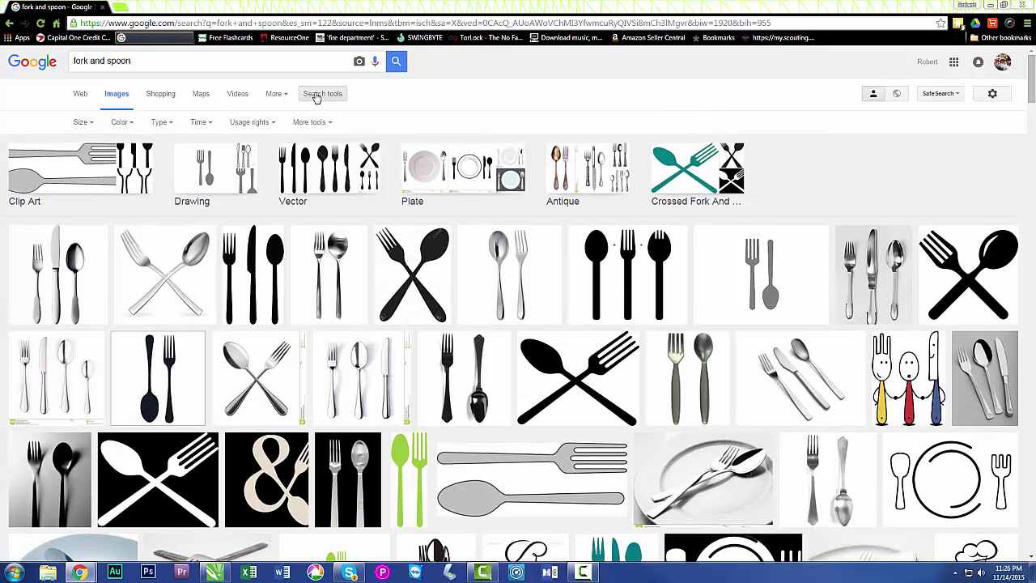
click(83, 123)
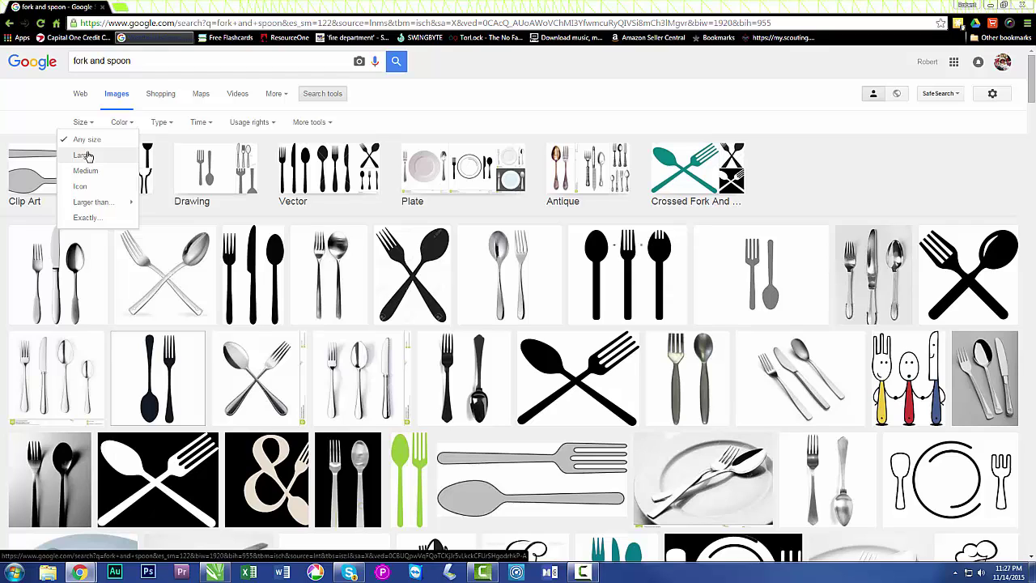
click(158, 123)
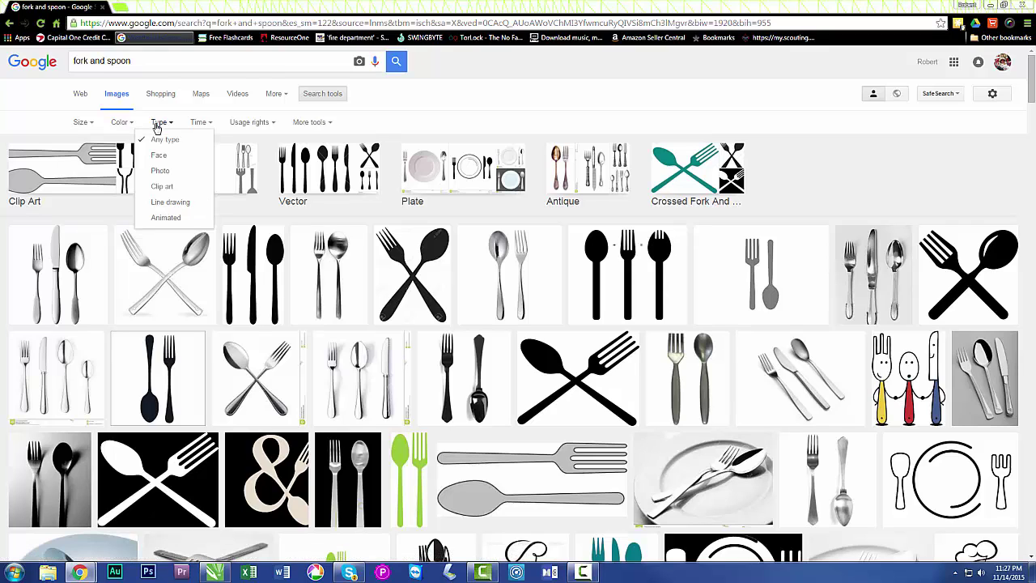
click(159, 186)
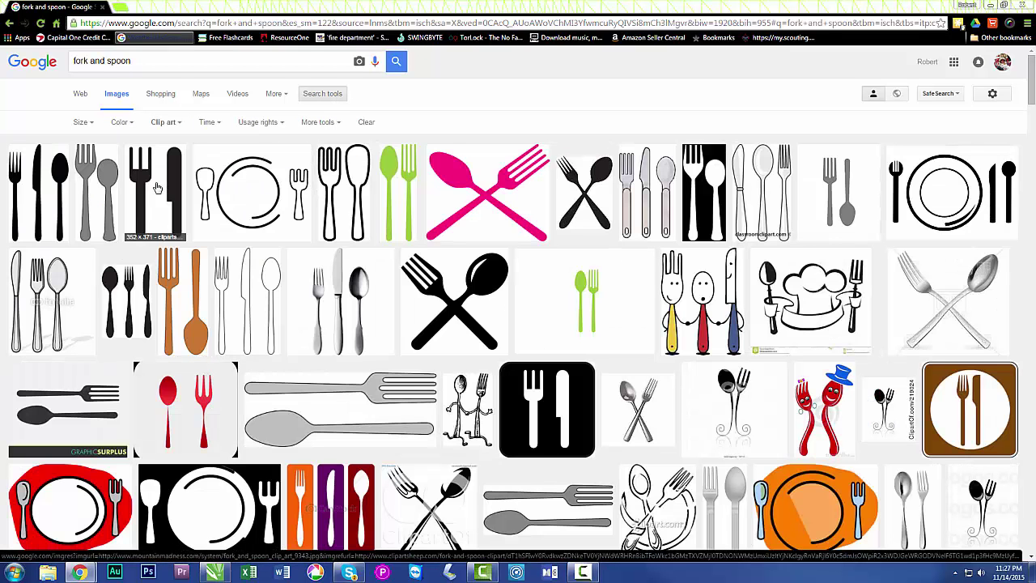
click(120, 125)
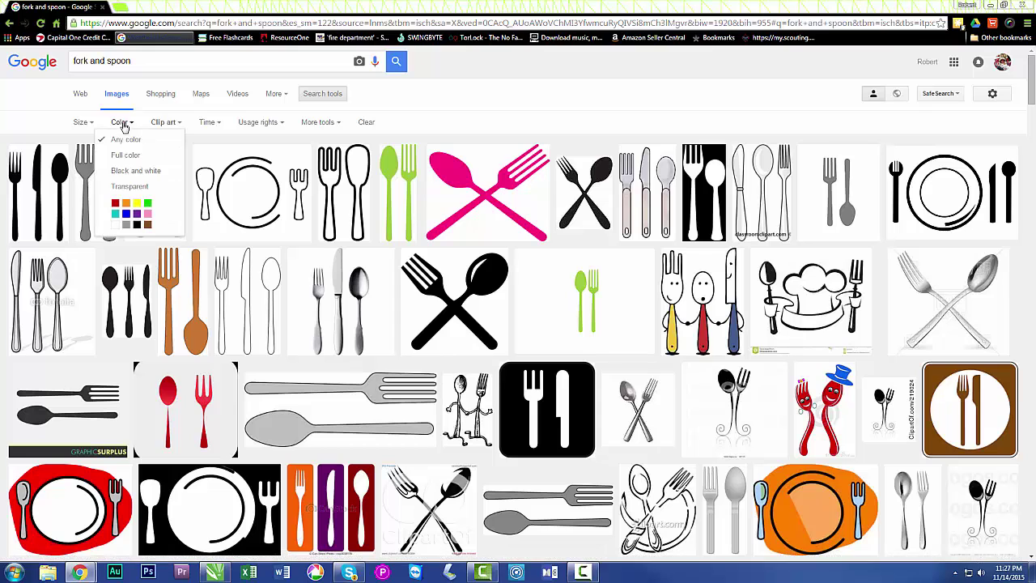
click(127, 170)
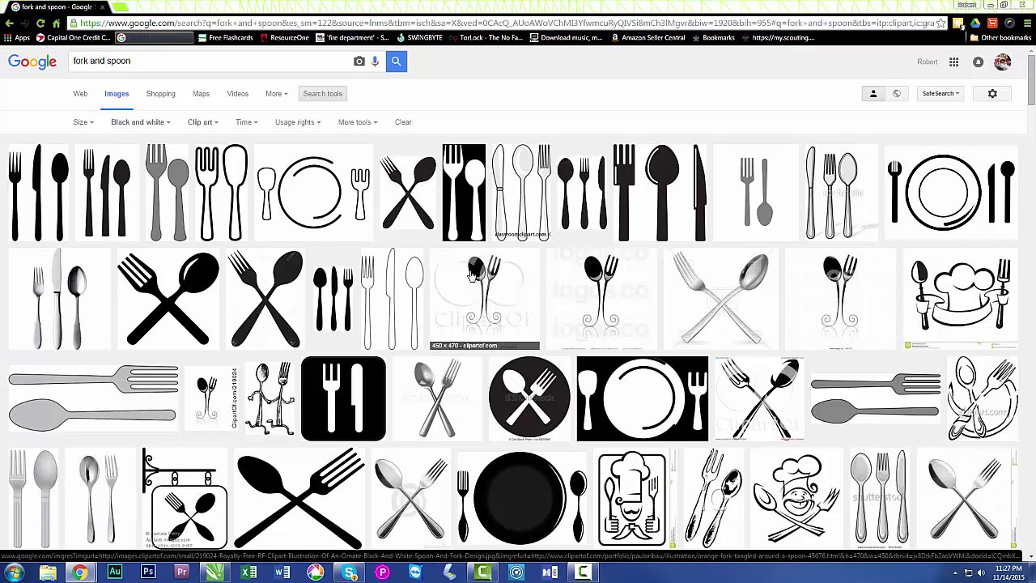
Step: Browse the filtered clip art for a suitable design and preview the chef hat with crossed fork and spoon
scroll(429, 281, down, 1)
scroll(429, 281, down, 4)
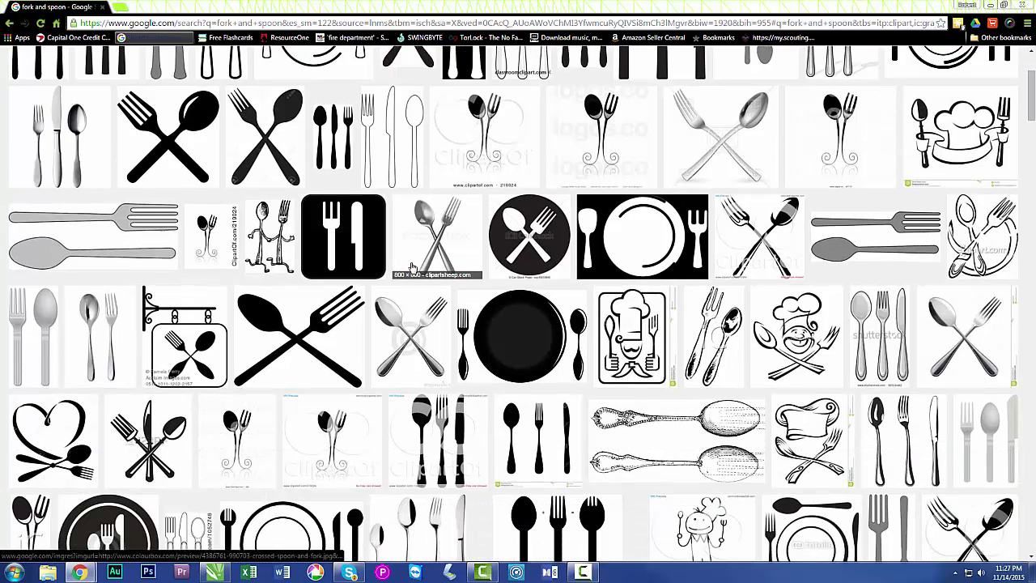
scroll(411, 267, down, 2)
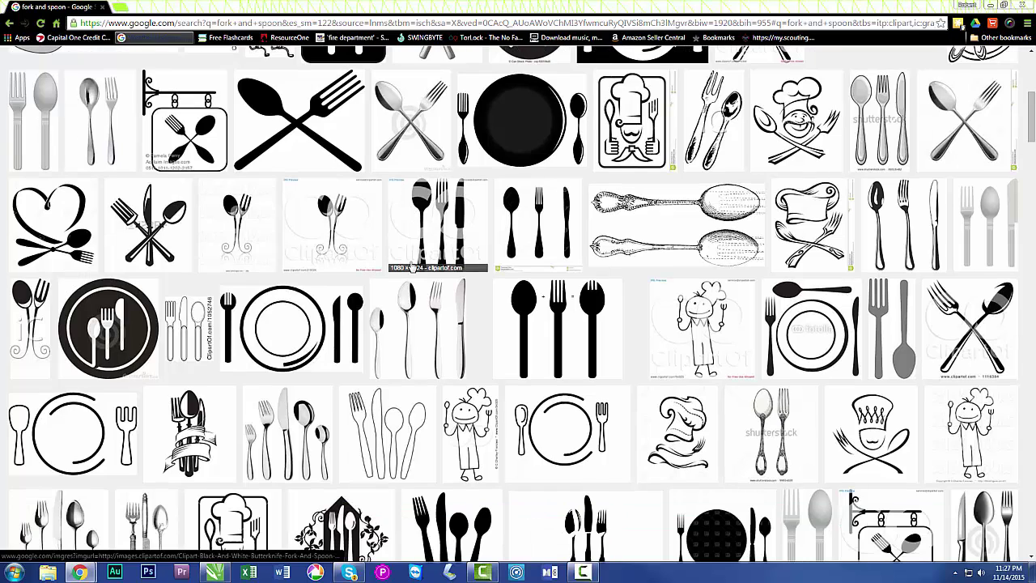
scroll(412, 267, down, 1)
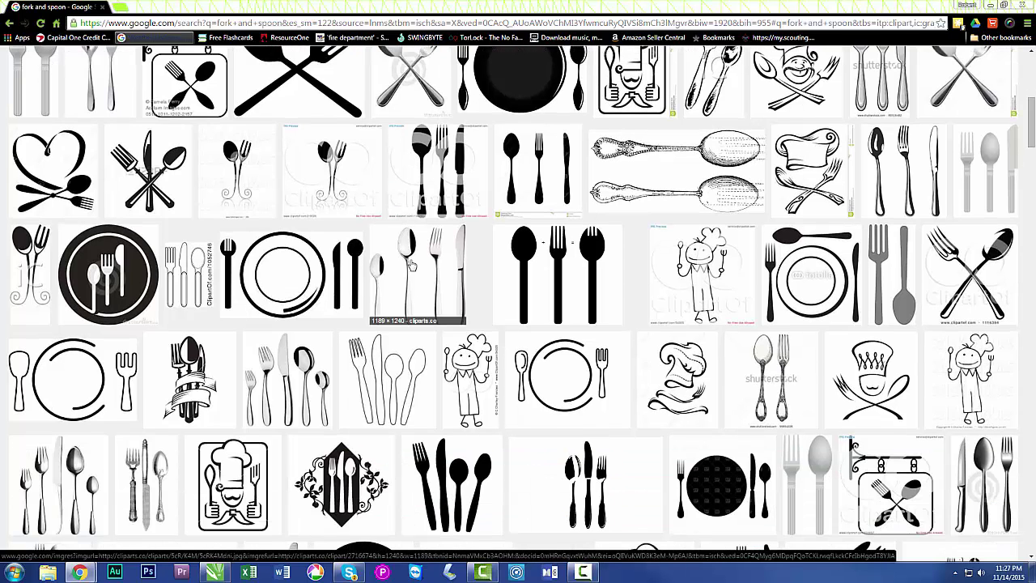
scroll(411, 266, down, 2)
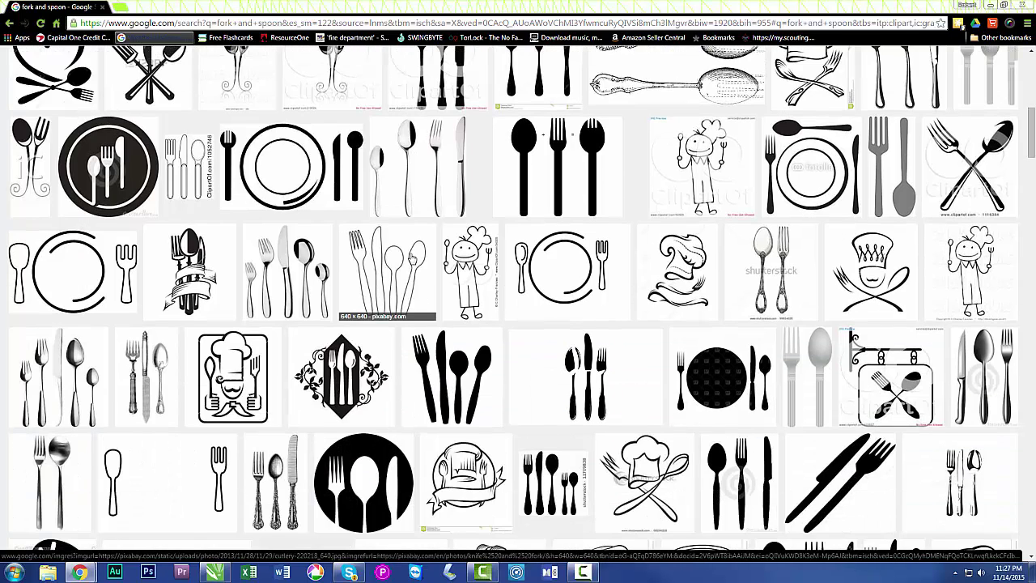
scroll(411, 258, down, 3)
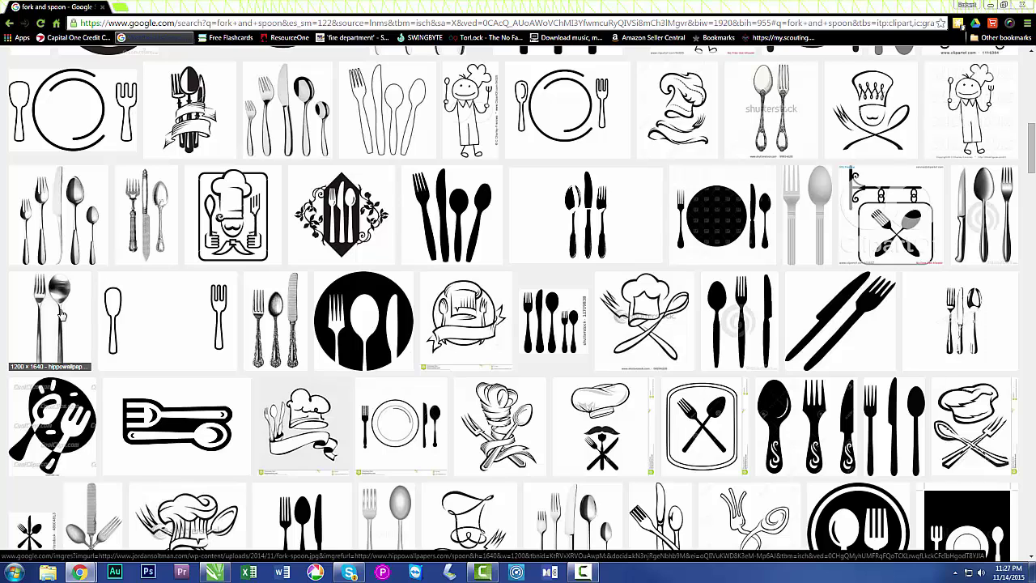
scroll(61, 314, down, 1)
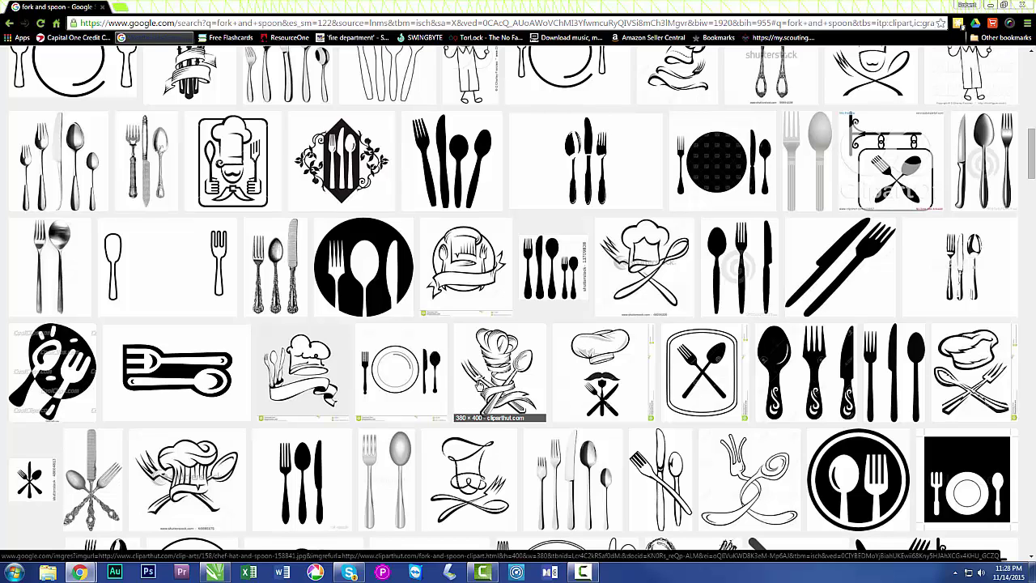
click(500, 380)
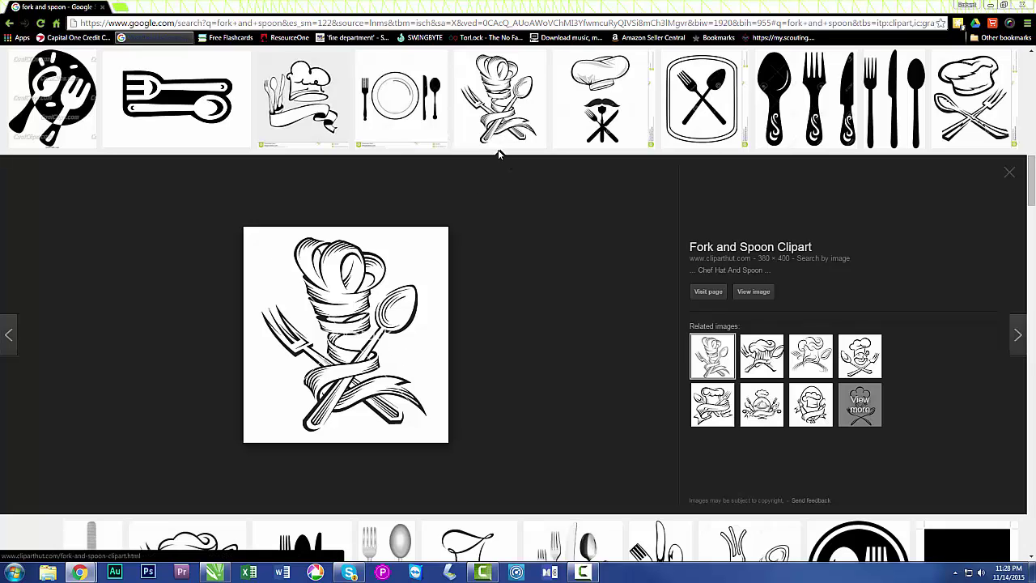
click(501, 120)
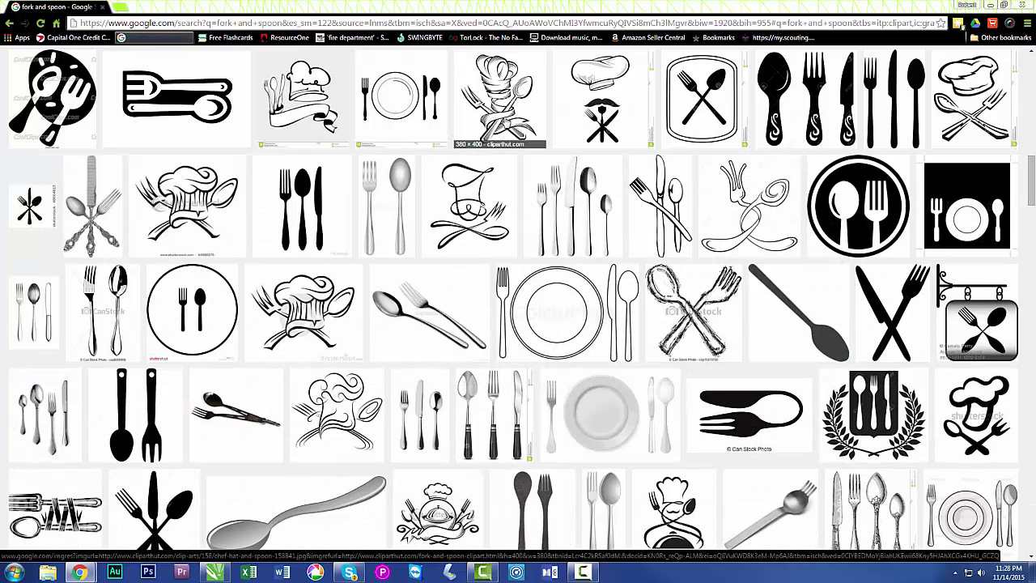
Step: Open the clip art of a fork crossing a knife and spoon on its own and save it to the Desktop as RcG65qgRi.gif
click(663, 213)
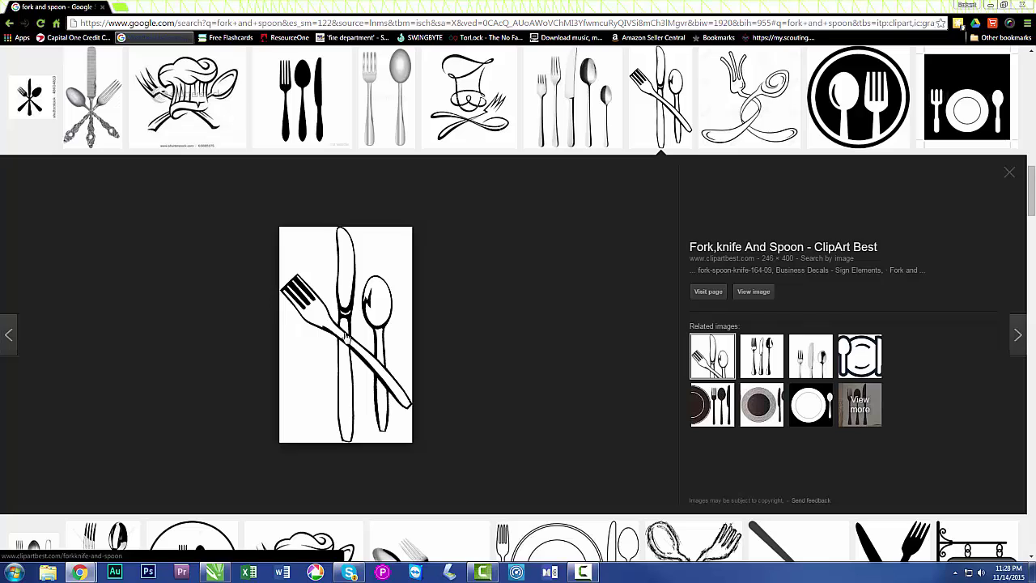
click(749, 294)
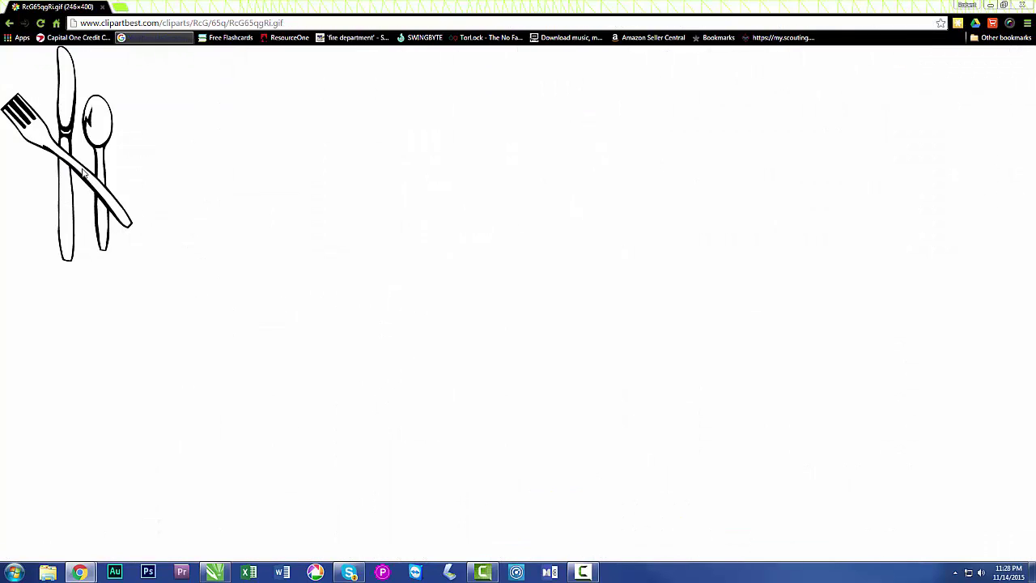
right_click(84, 172)
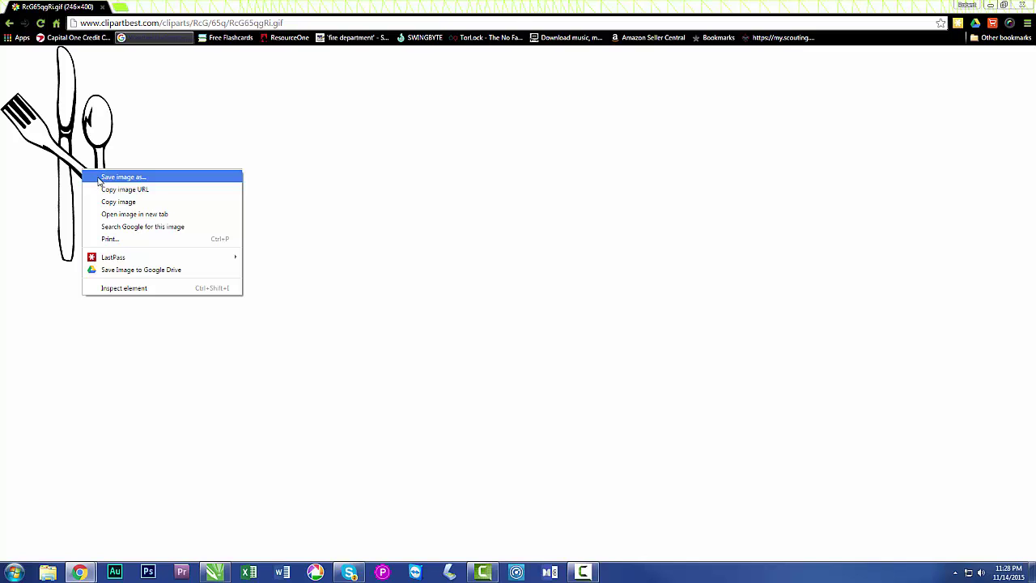
click(98, 178)
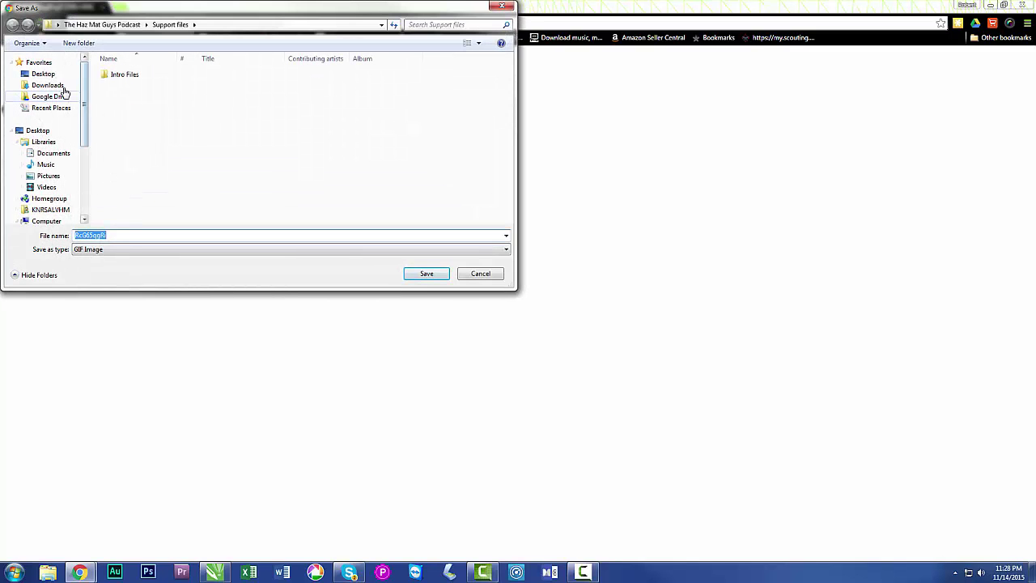
click(43, 74)
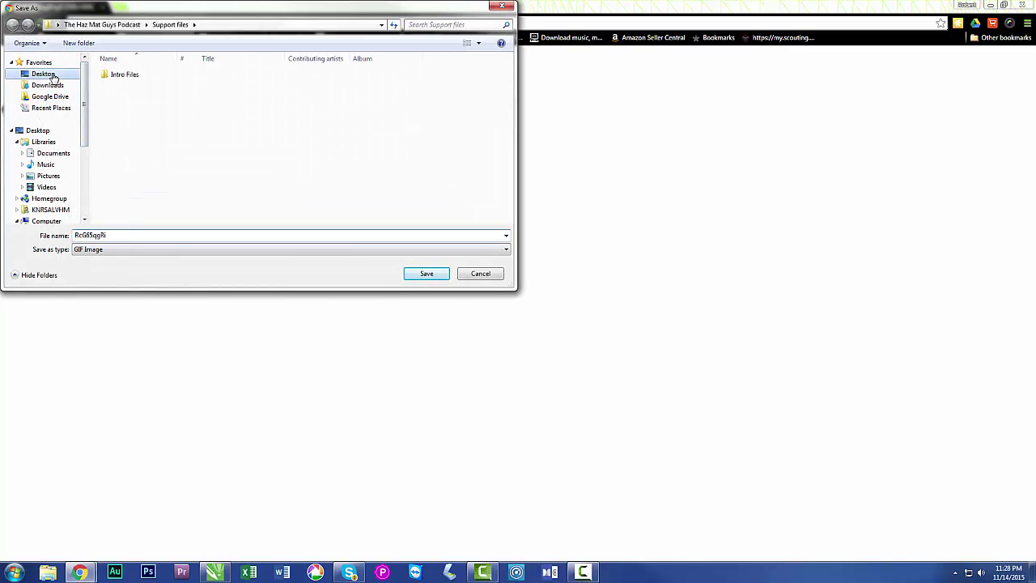
click(419, 275)
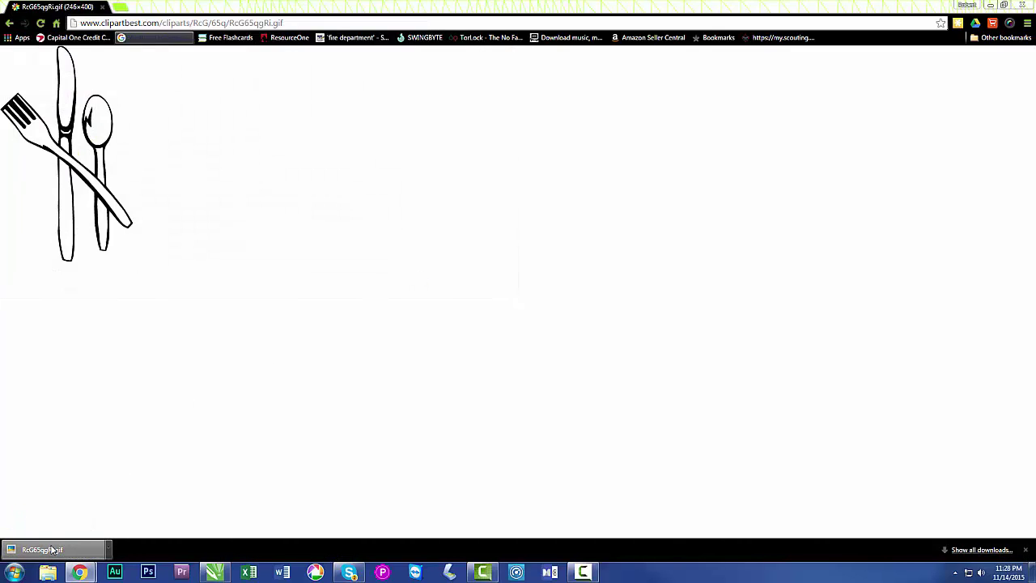
Step: Switch to CorelDRAW and import RcG65qgRi.gif from the Desktop, centered on the page
click(212, 570)
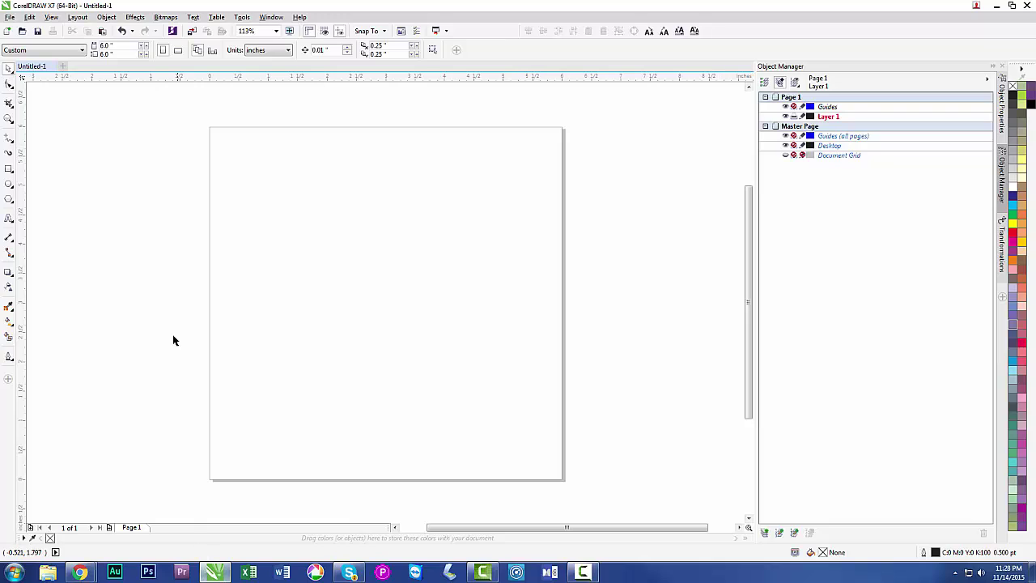
click(193, 33)
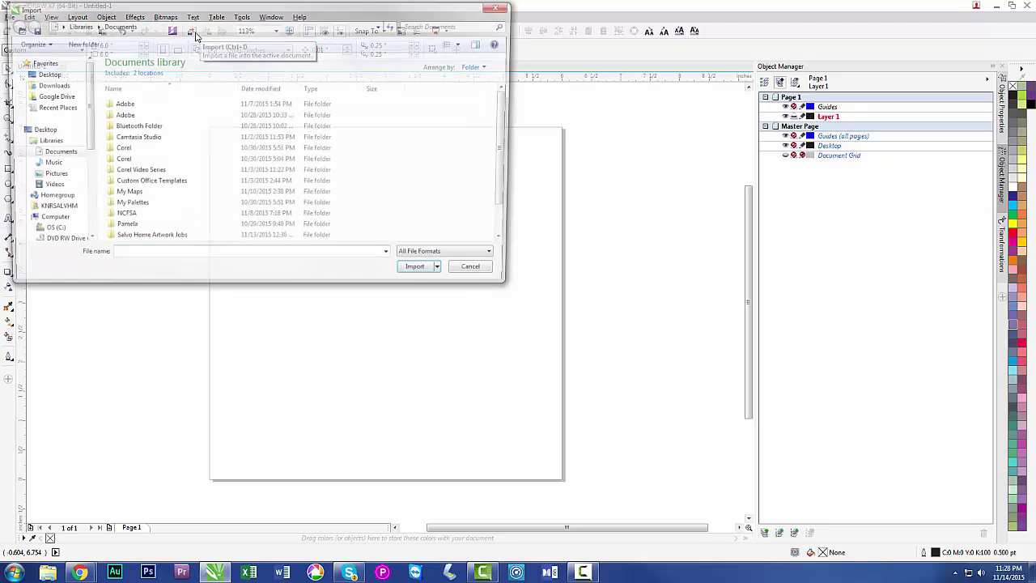
click(43, 74)
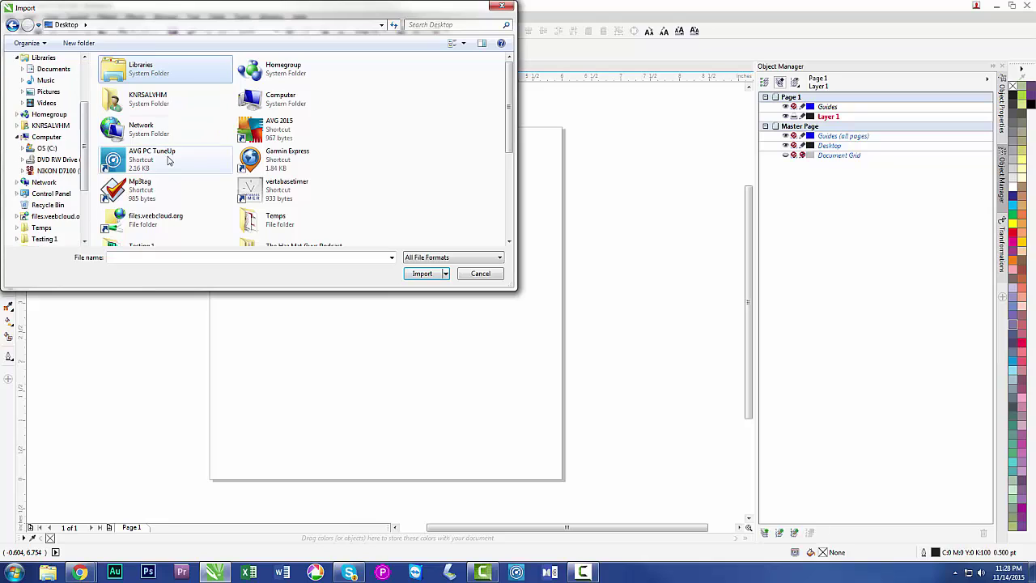
click(164, 186)
scroll(164, 186, down, 5)
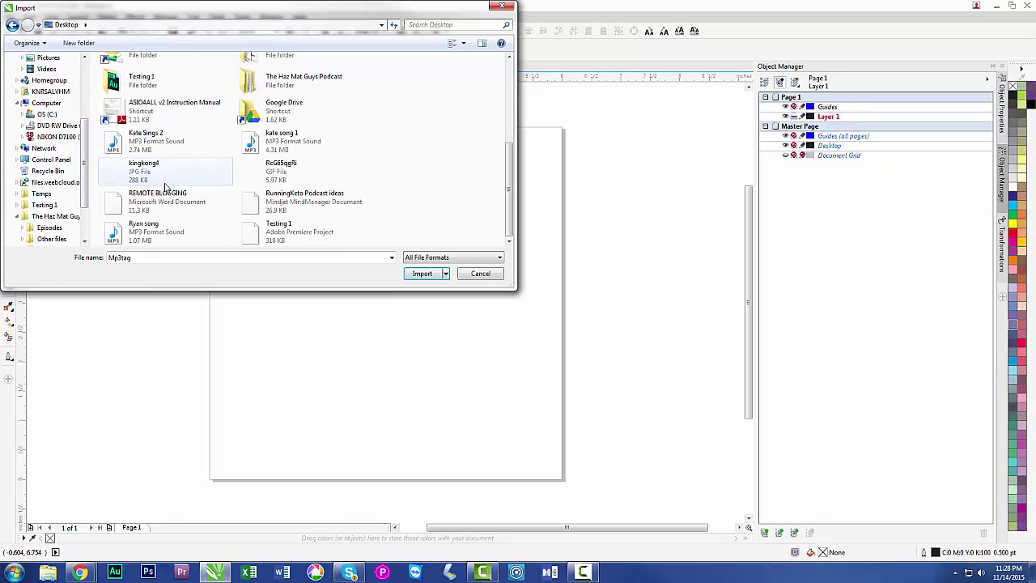
double_click(275, 174)
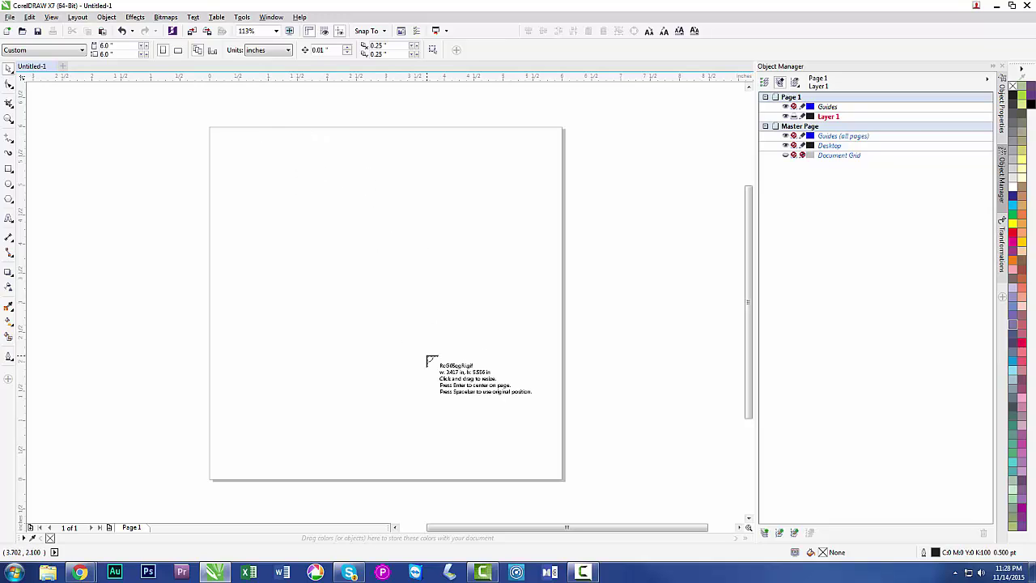
key(Return)
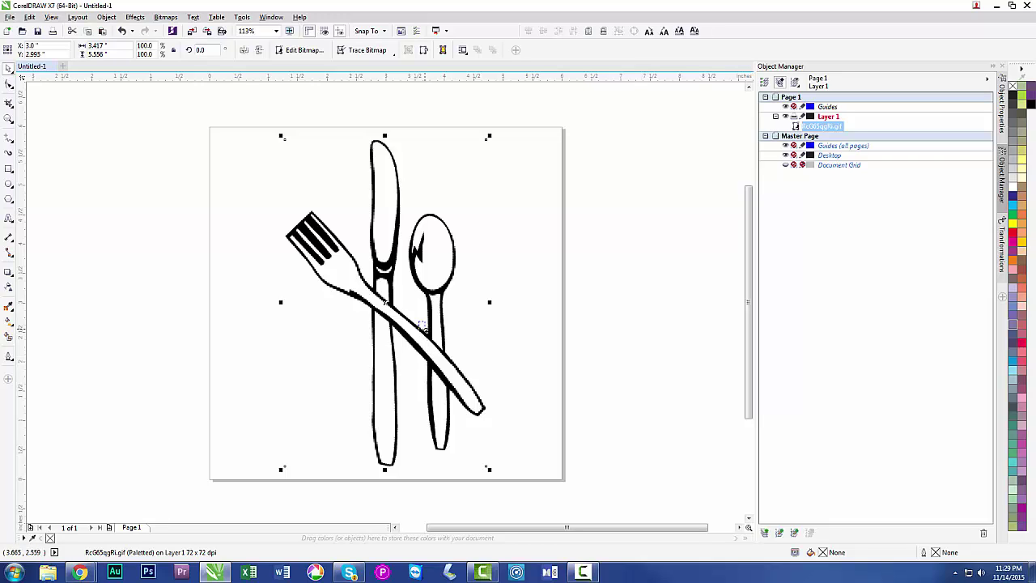
Step: Start converting the imported cutlery bitmap to 1-bit black and white with the Line Art conversion method
drag(434, 341, 433, 342)
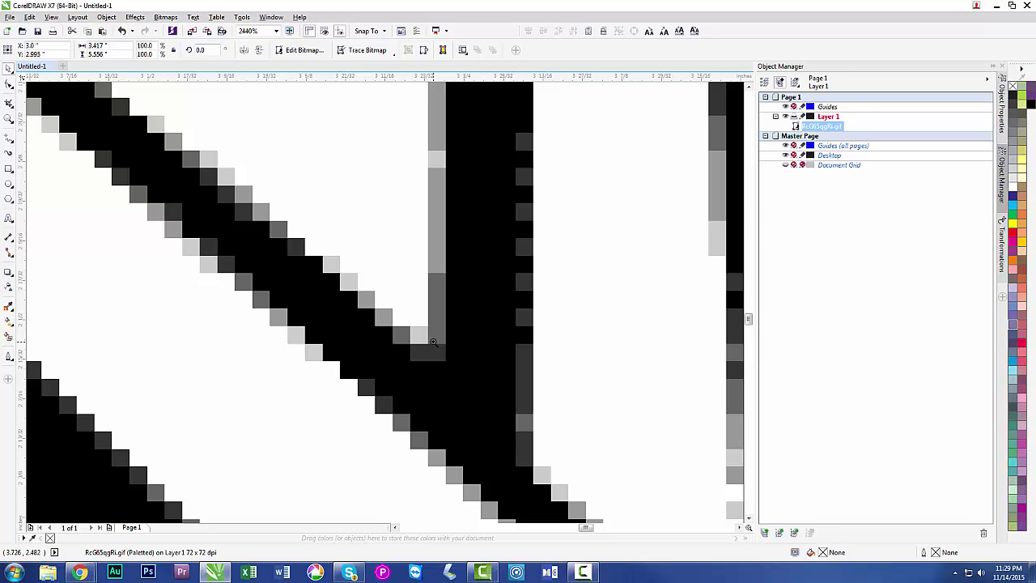
key(shift+F2)
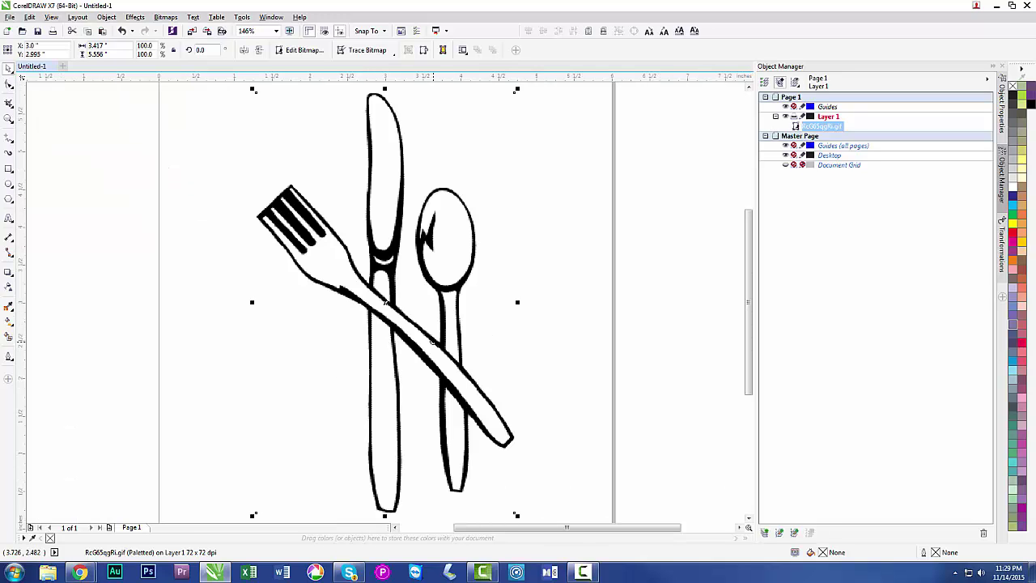
key(shift+F4)
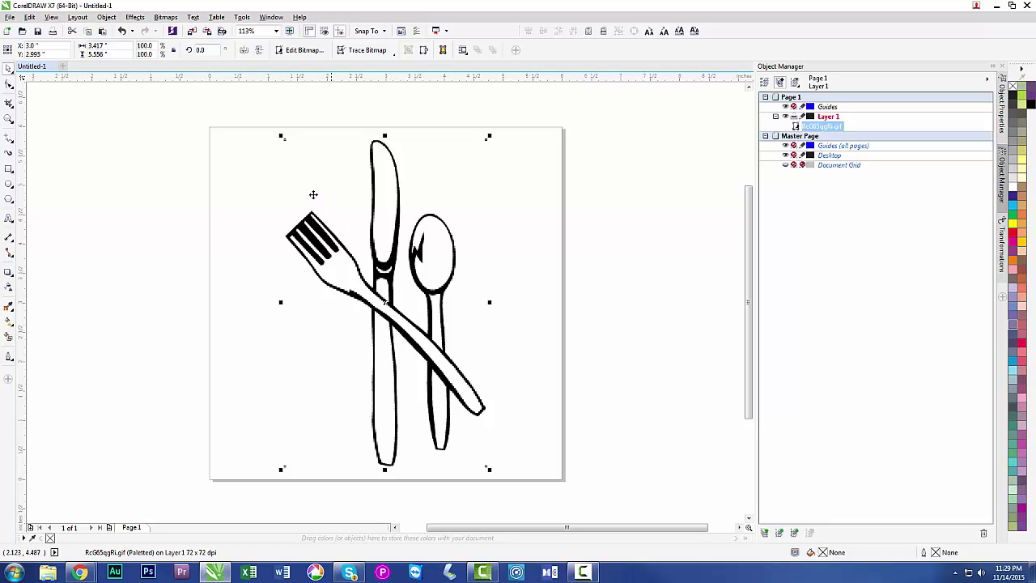
click(167, 20)
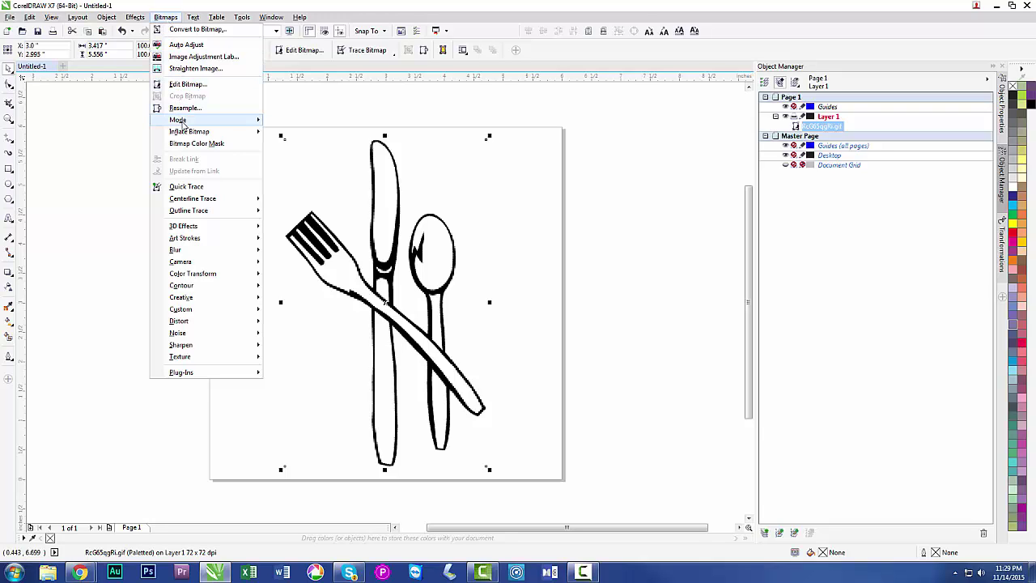
mouse_move(184, 123)
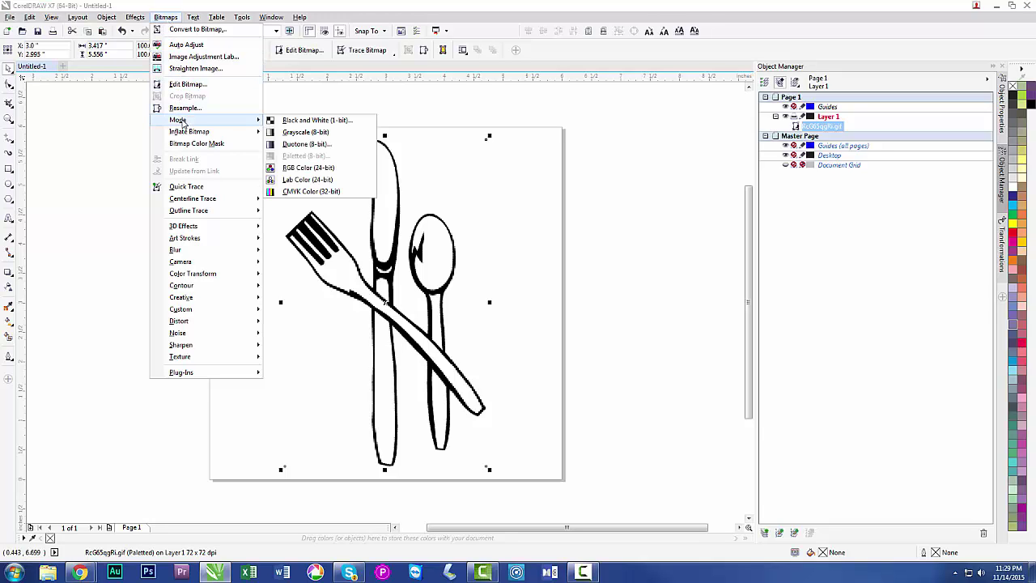
click(308, 119)
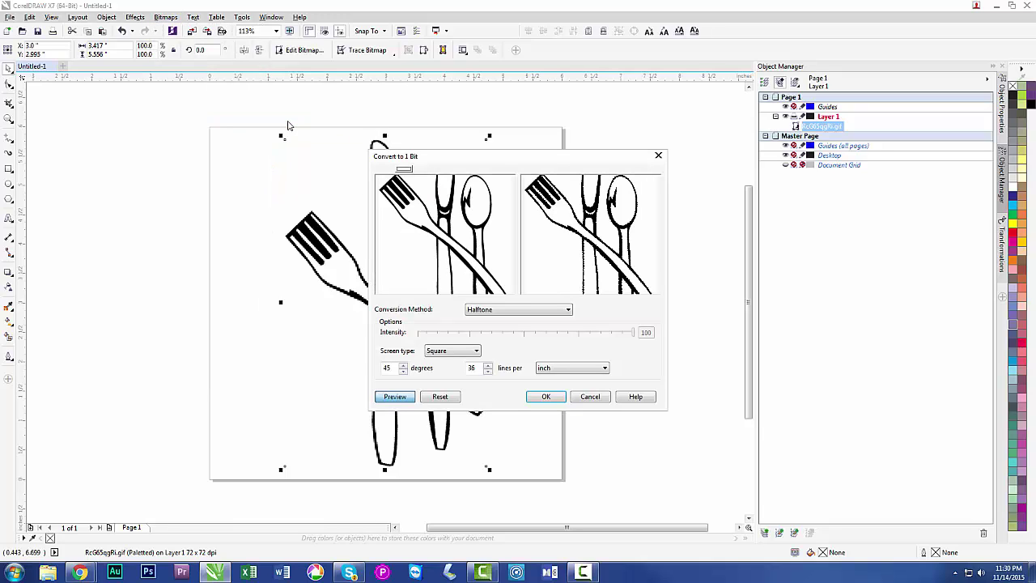
click(481, 312)
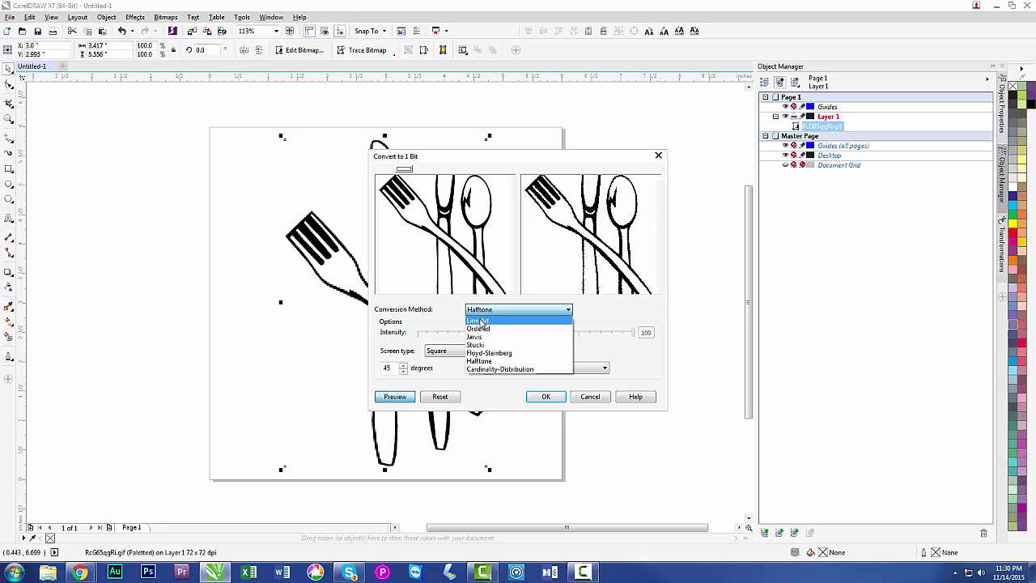
click(479, 321)
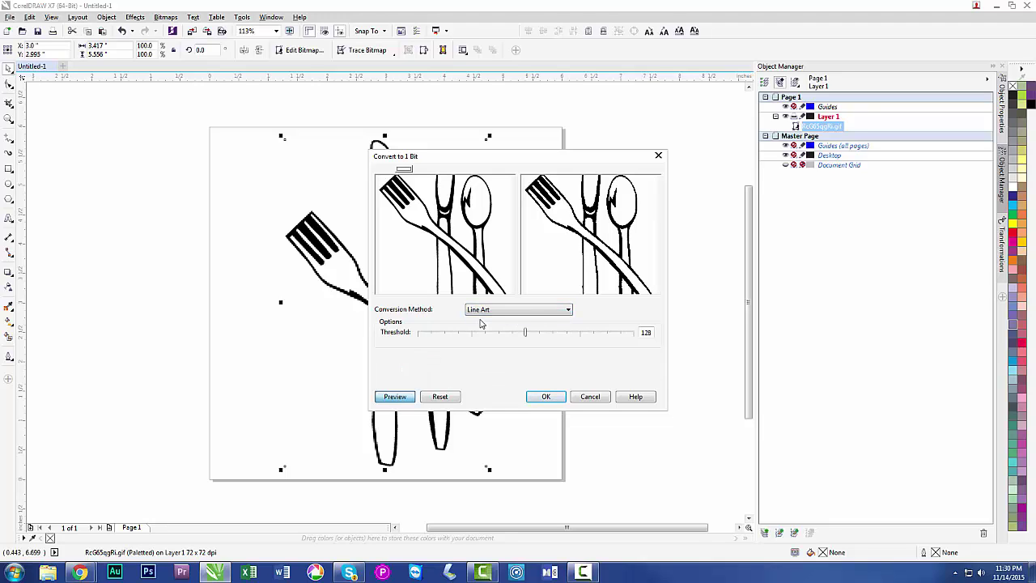
Step: Try low and high Line Art thresholds, settle on one somewhat above the middle, and apply the 1-bit conversion
click(563, 333)
click(583, 338)
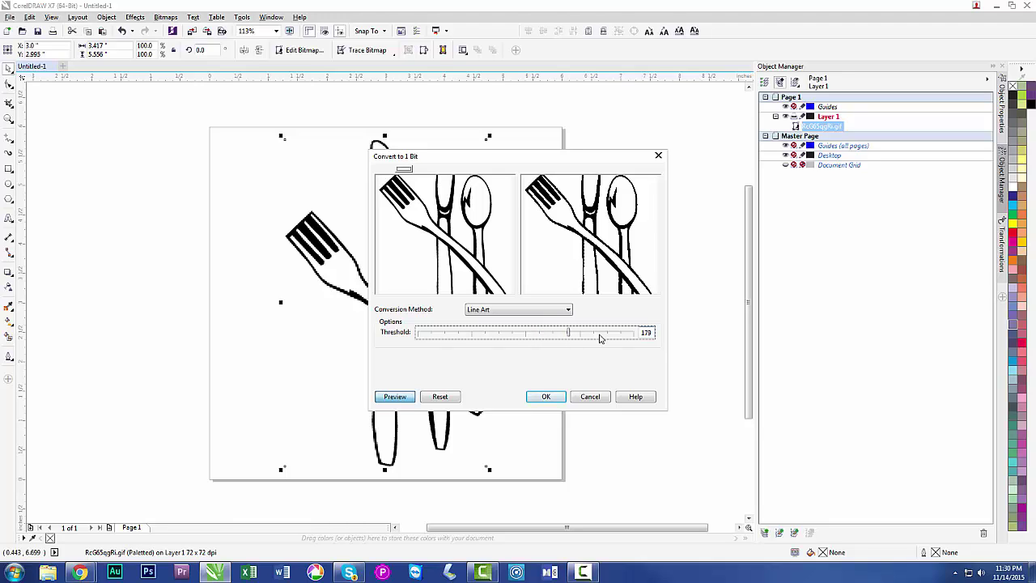
click(601, 338)
drag(617, 334, 459, 334)
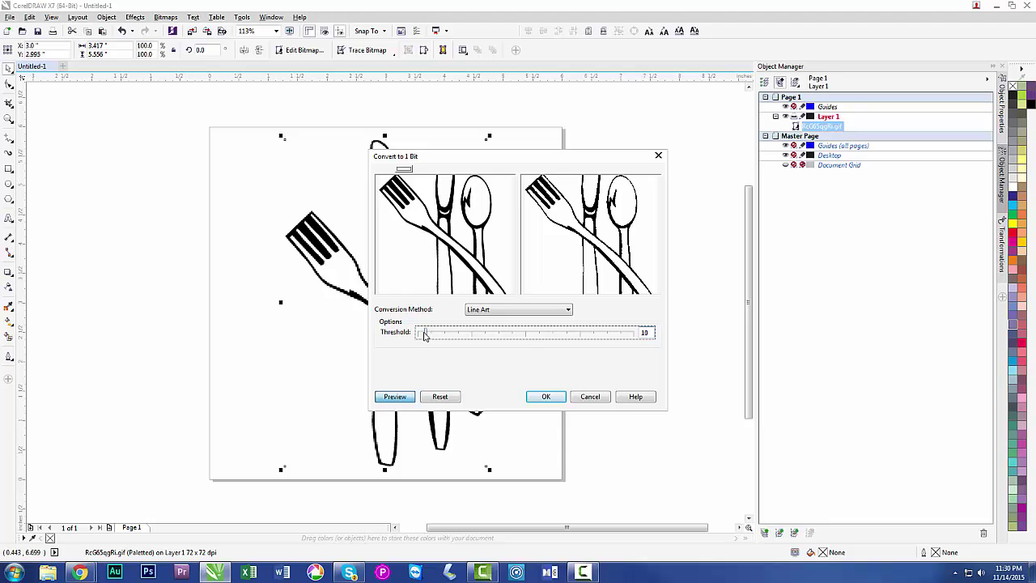
click(506, 336)
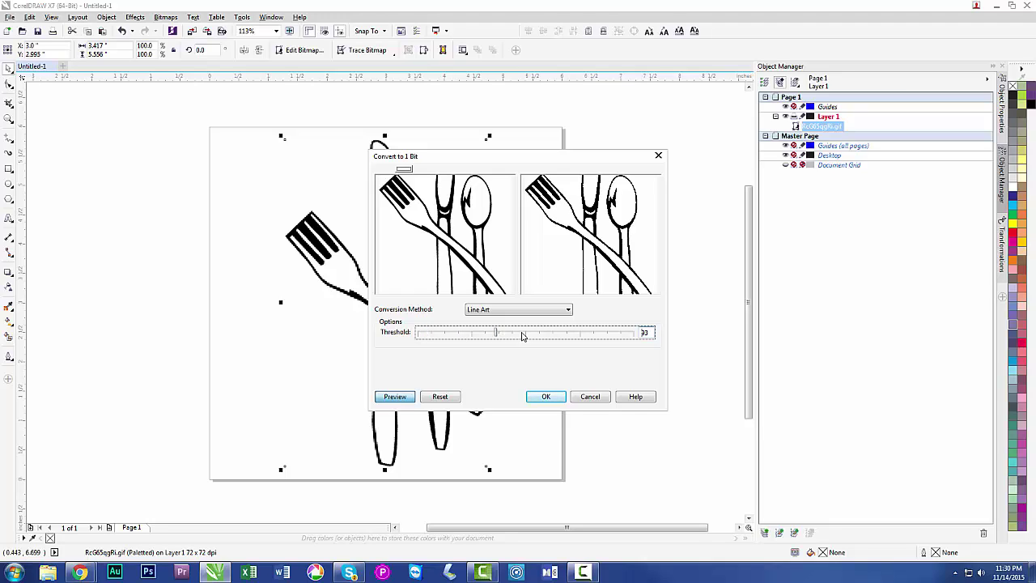
click(572, 338)
mouse_move(572, 338)
mouse_down()
mouse_move(550, 337)
mouse_move(564, 339)
mouse_up()
click(545, 396)
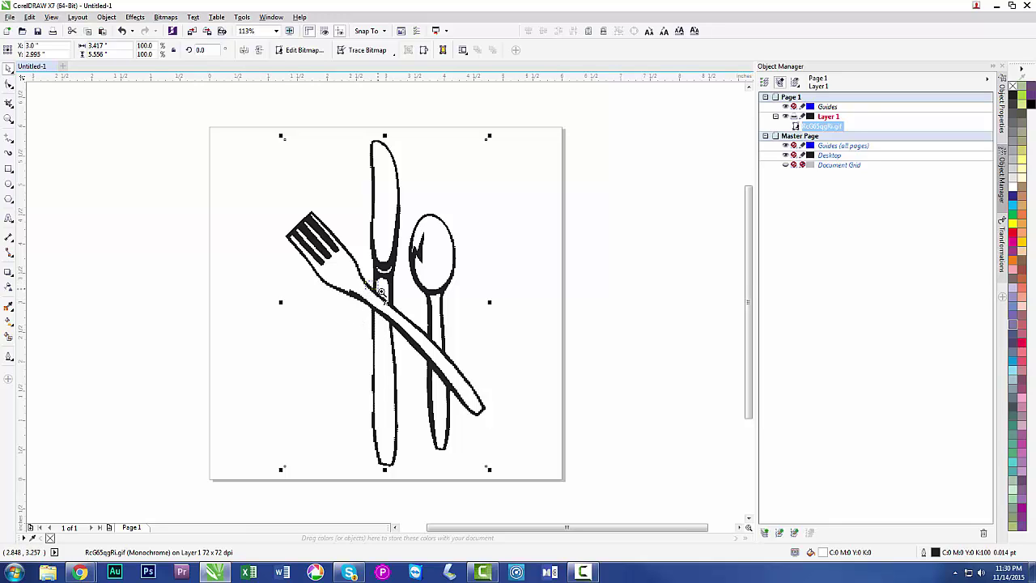
drag(382, 291, 387, 296)
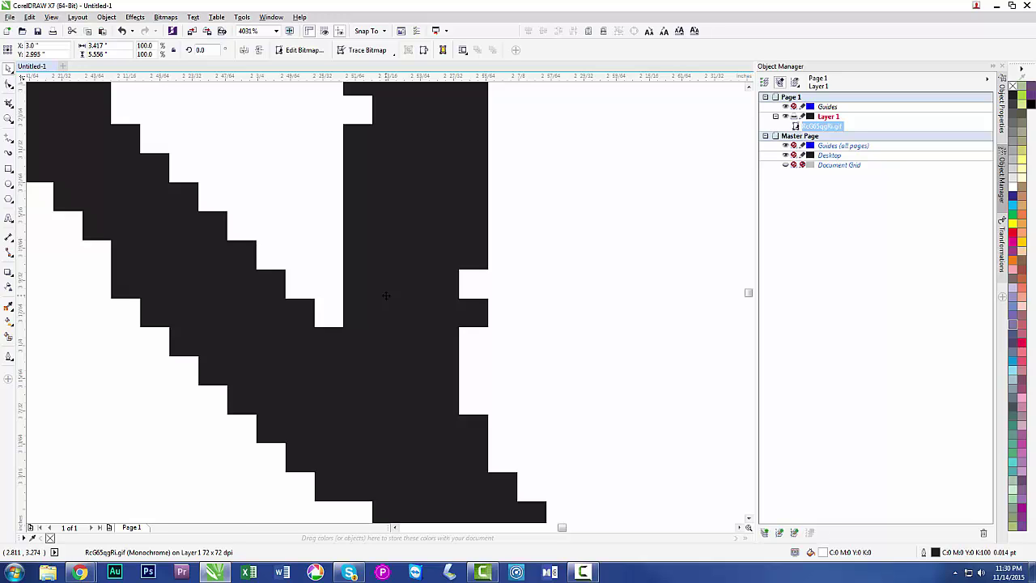
right_click(386, 296)
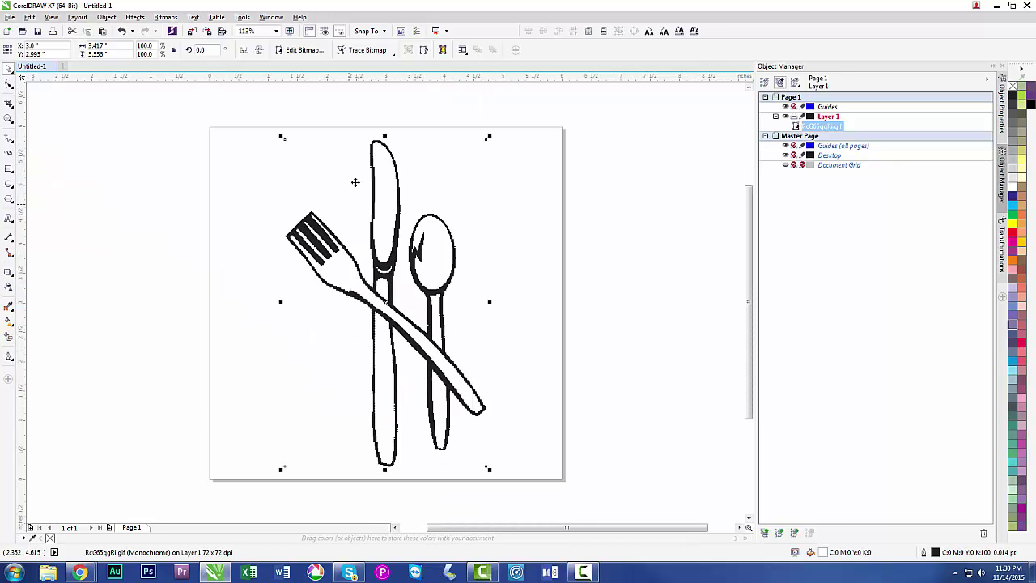
click(374, 53)
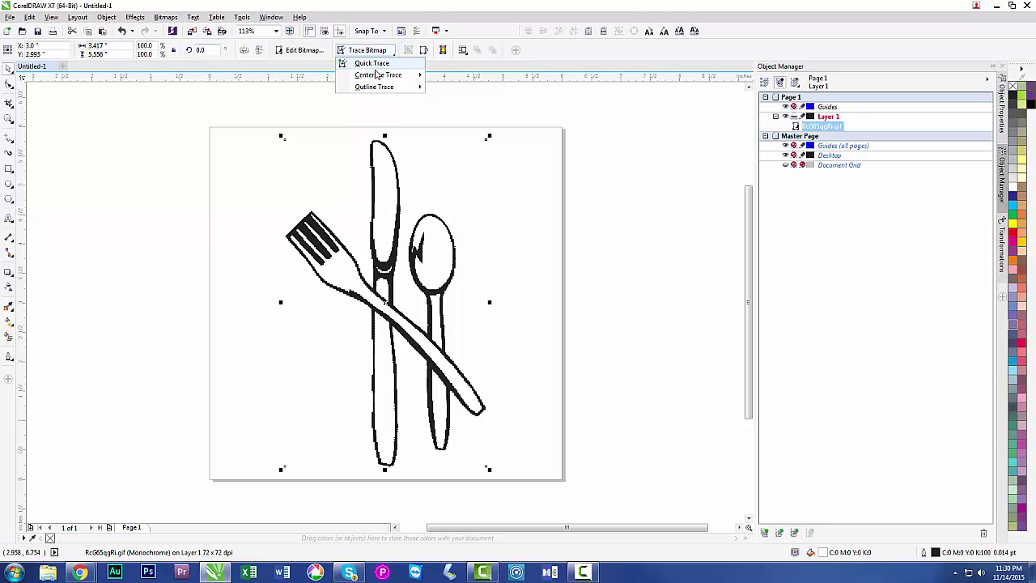
mouse_move(375, 88)
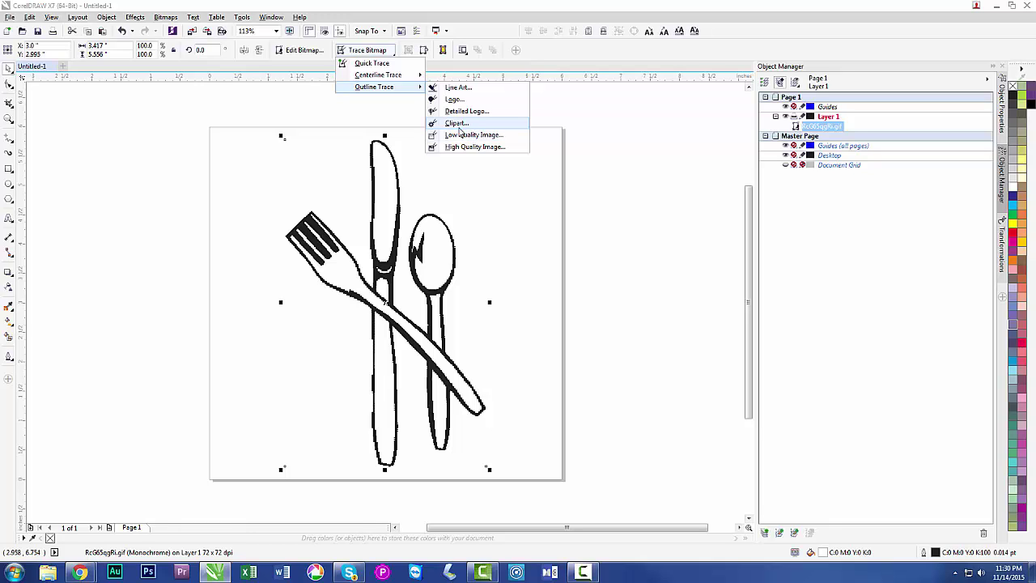
click(457, 123)
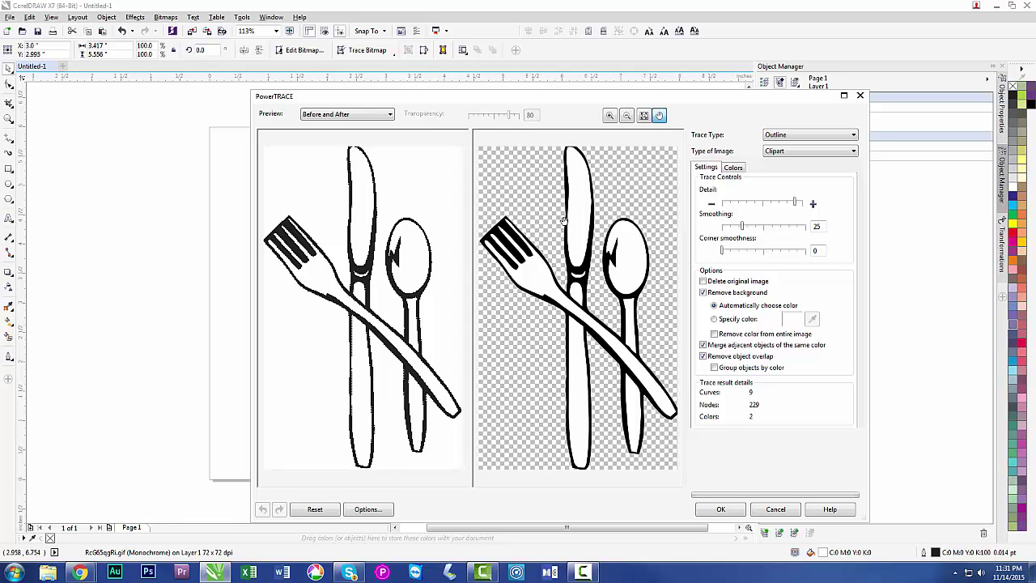
click(802, 205)
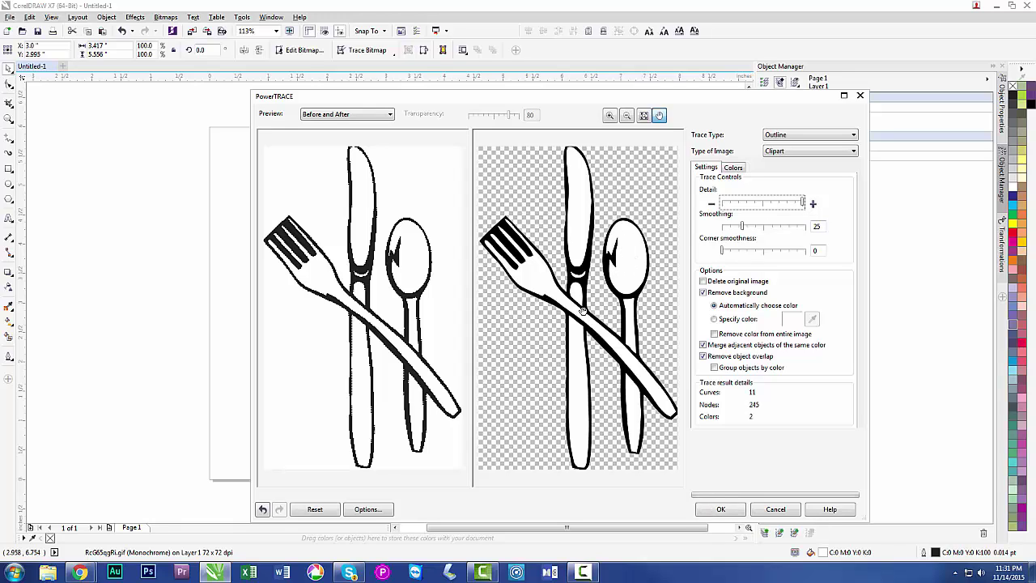
drag(744, 229, 772, 228)
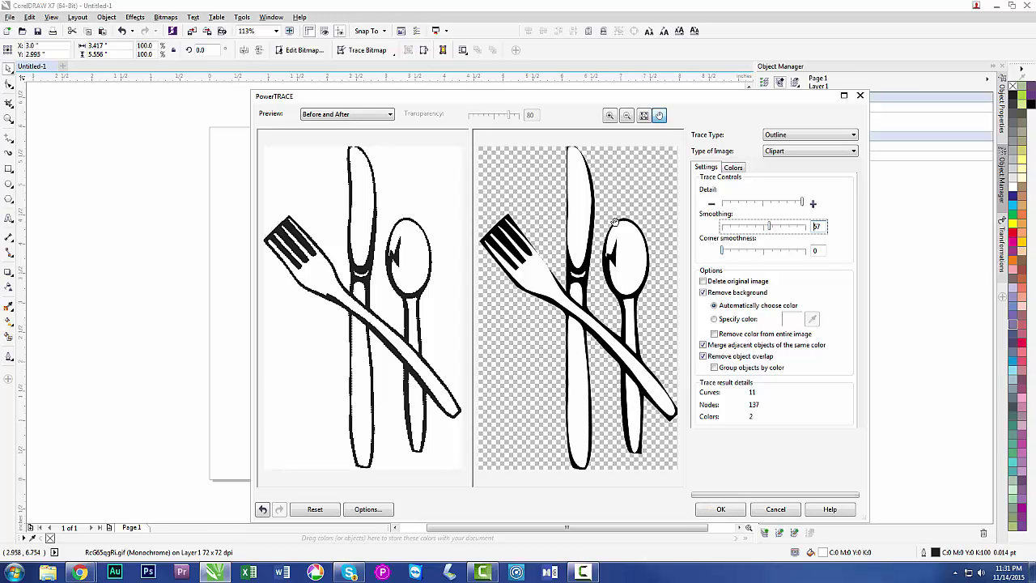
click(743, 230)
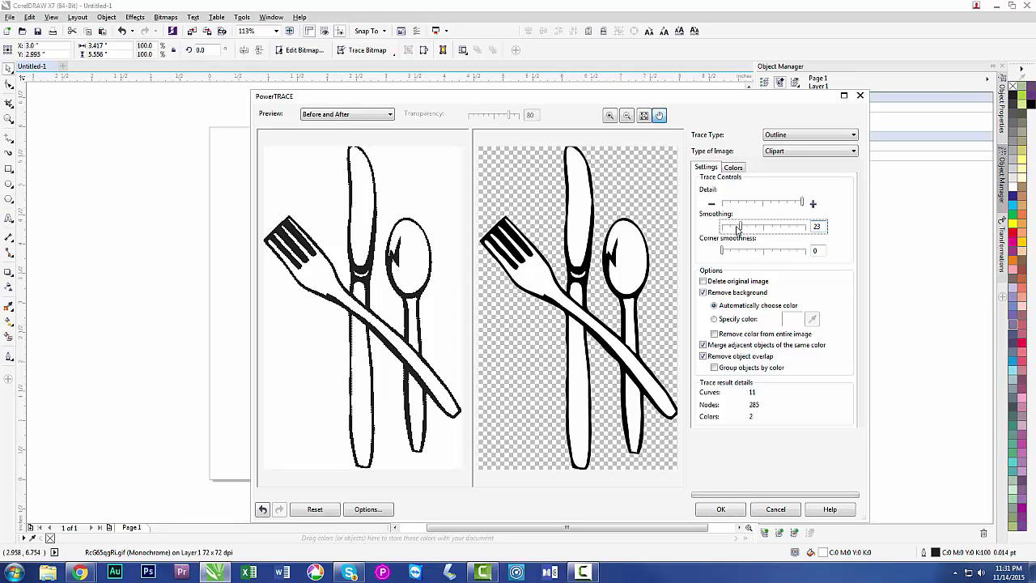
drag(739, 227, 734, 228)
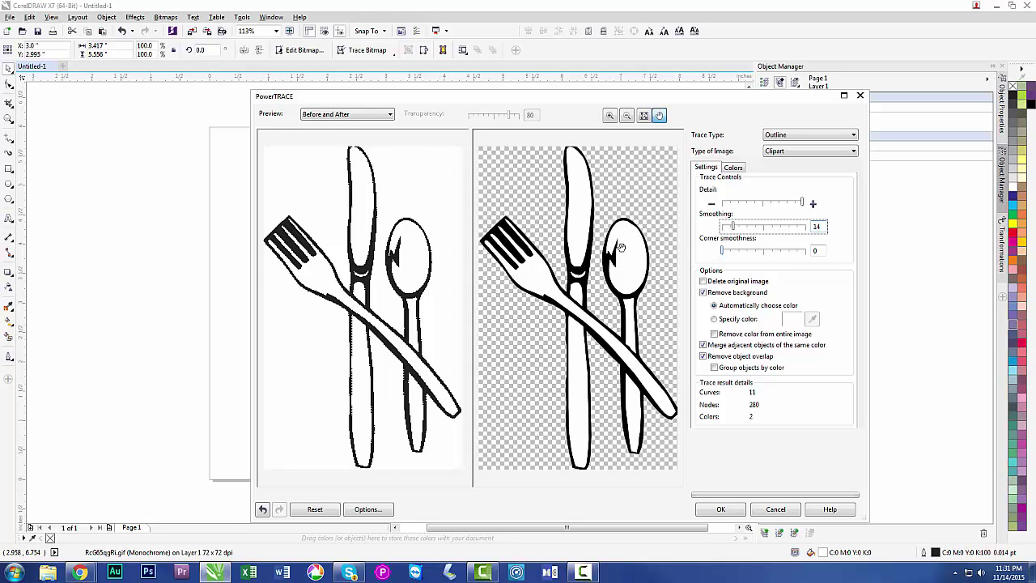
click(704, 282)
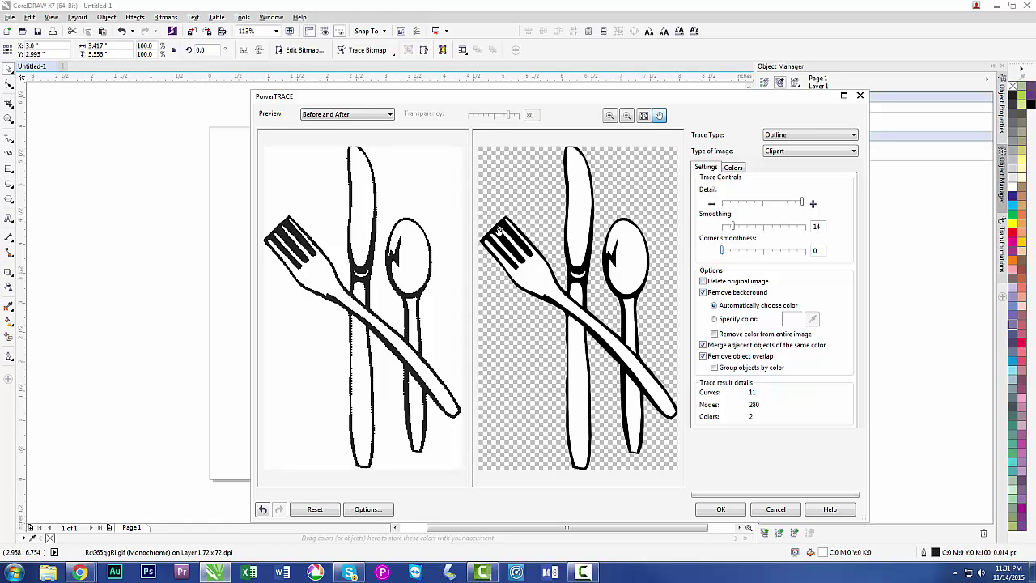
click(344, 114)
click(345, 116)
click(774, 510)
click(165, 294)
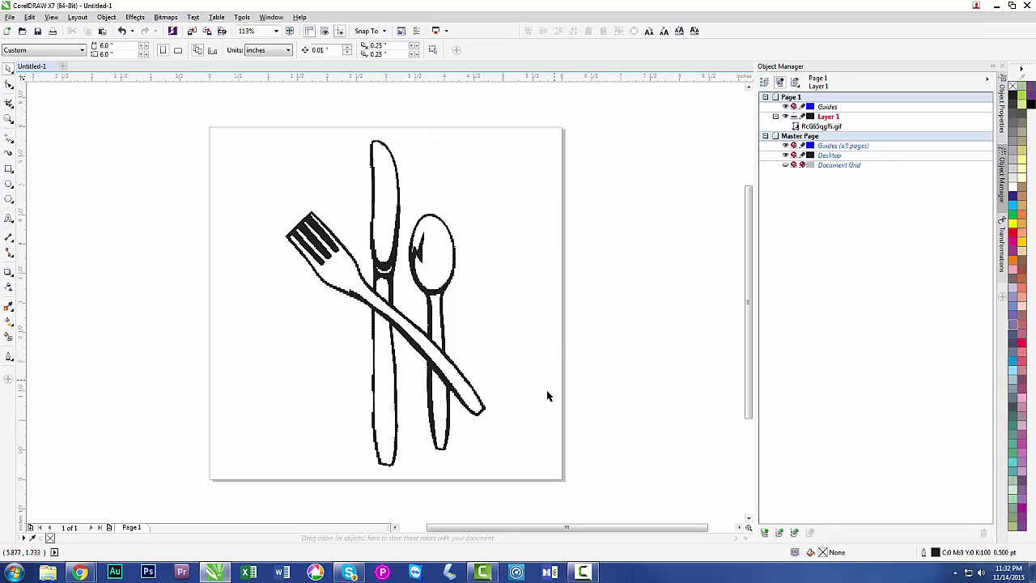
Step: Add a page-sized 6 by 6 inch rectangle behind the bitmap and fill it with red
double_click(9, 170)
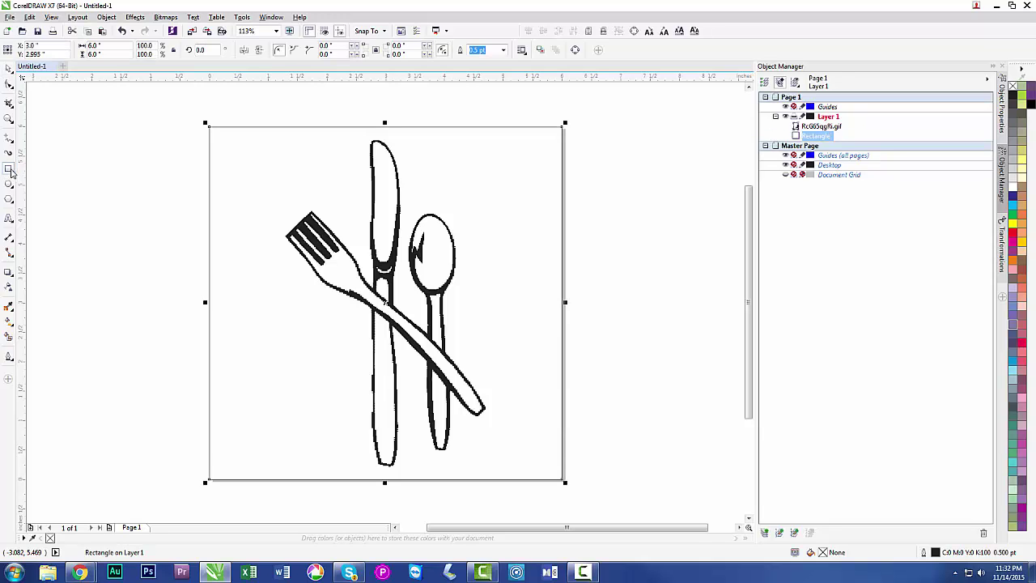
click(1012, 234)
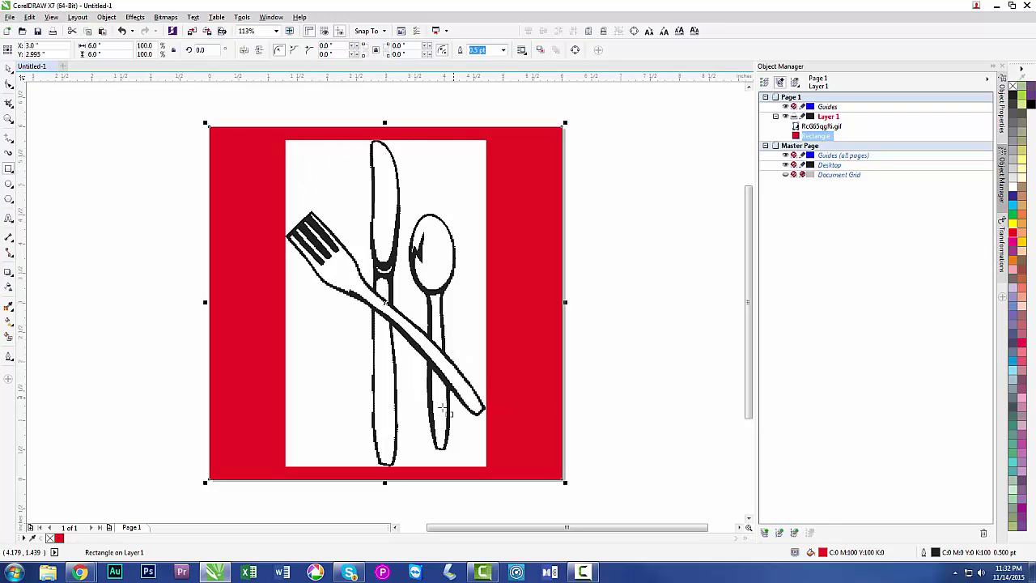
click(8, 68)
click(174, 191)
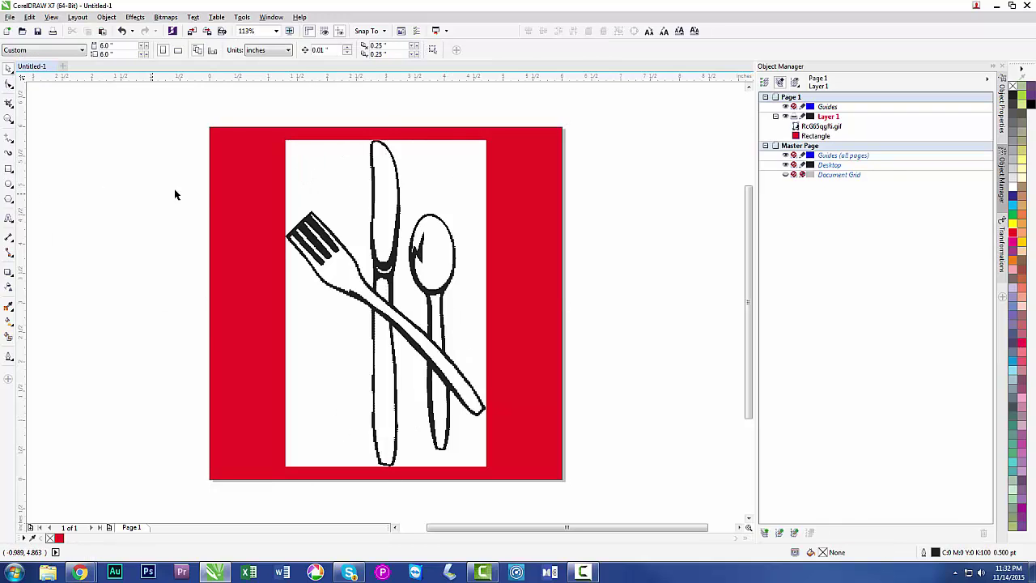
Step: Trace the cutlery bitmap as a Clipart outline trace with the default settings, removing the background and keeping the original image
click(335, 194)
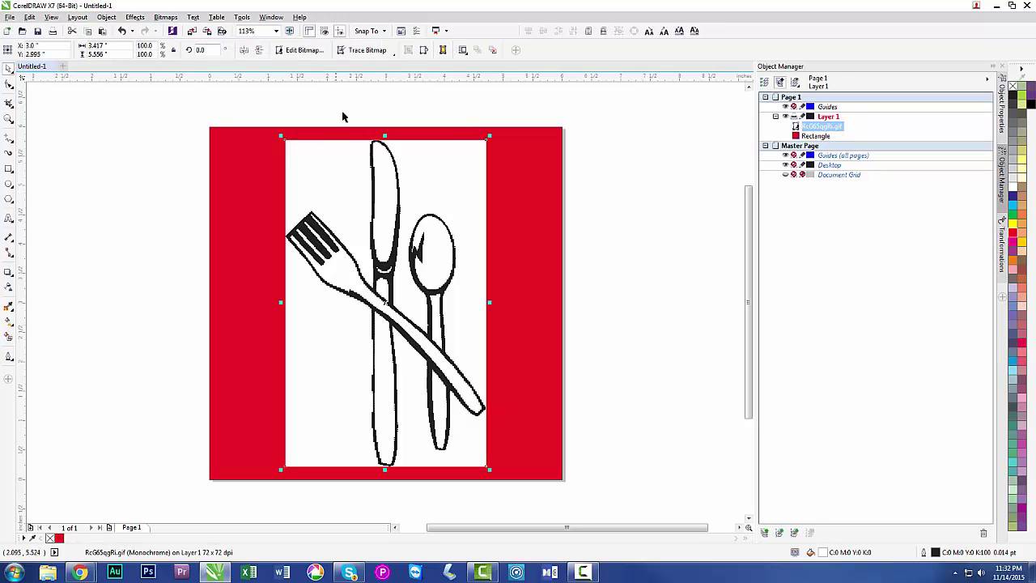
click(360, 51)
mouse_move(367, 89)
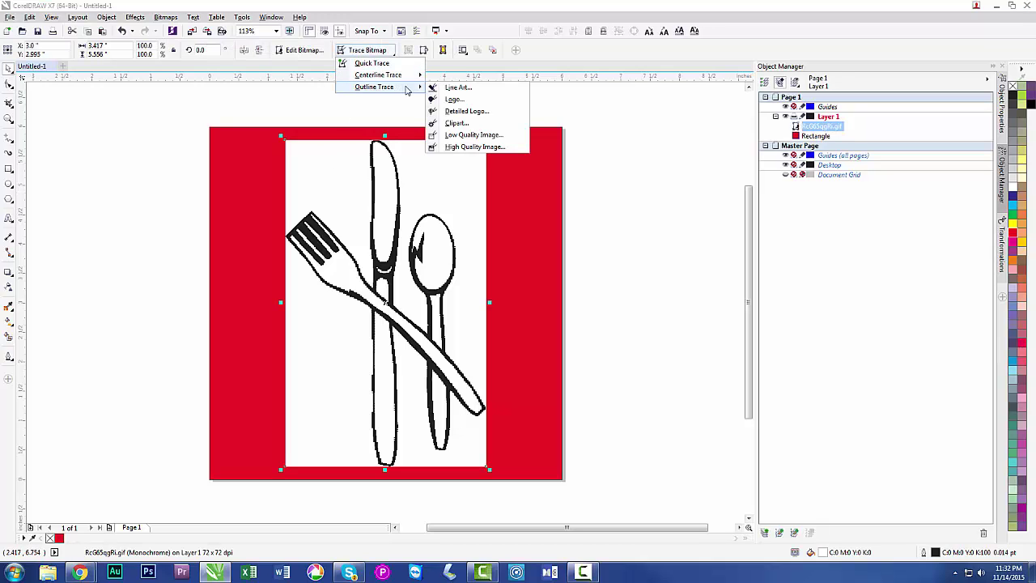
click(452, 125)
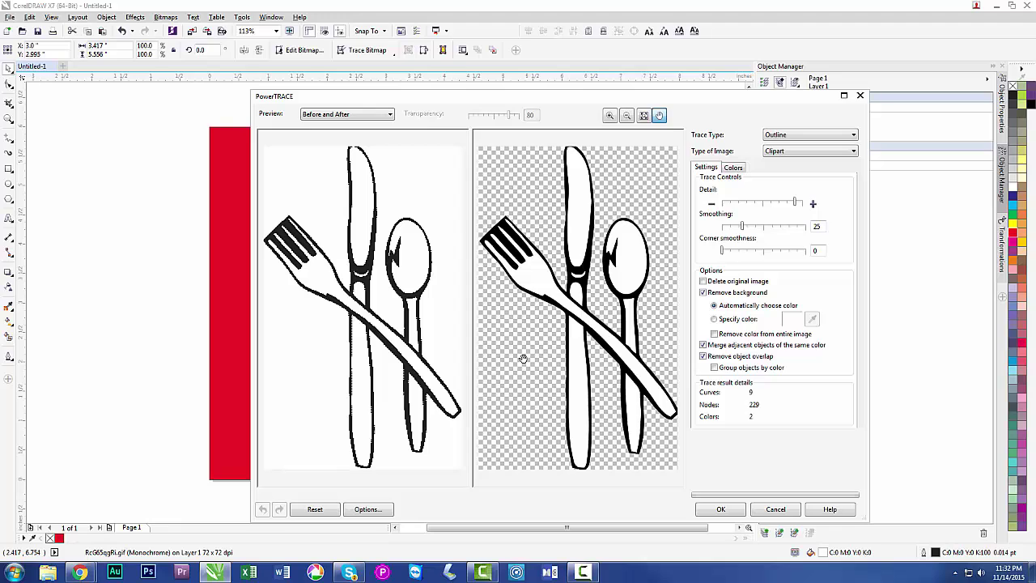
click(719, 510)
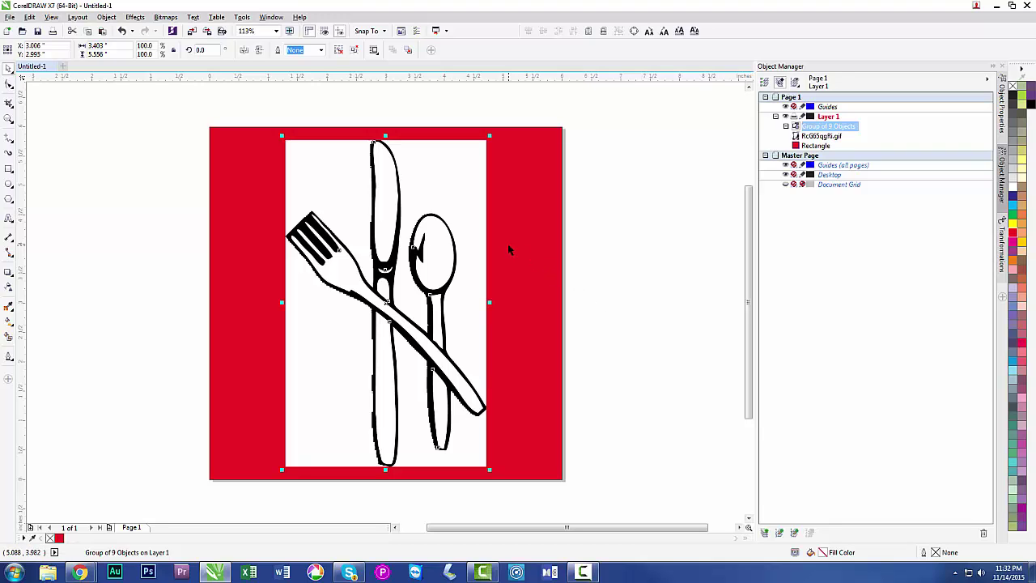
Step: Move the traced cutlery group aside to delete the original bitmap beneath it, and center the group back on the page
drag(381, 316, 487, 329)
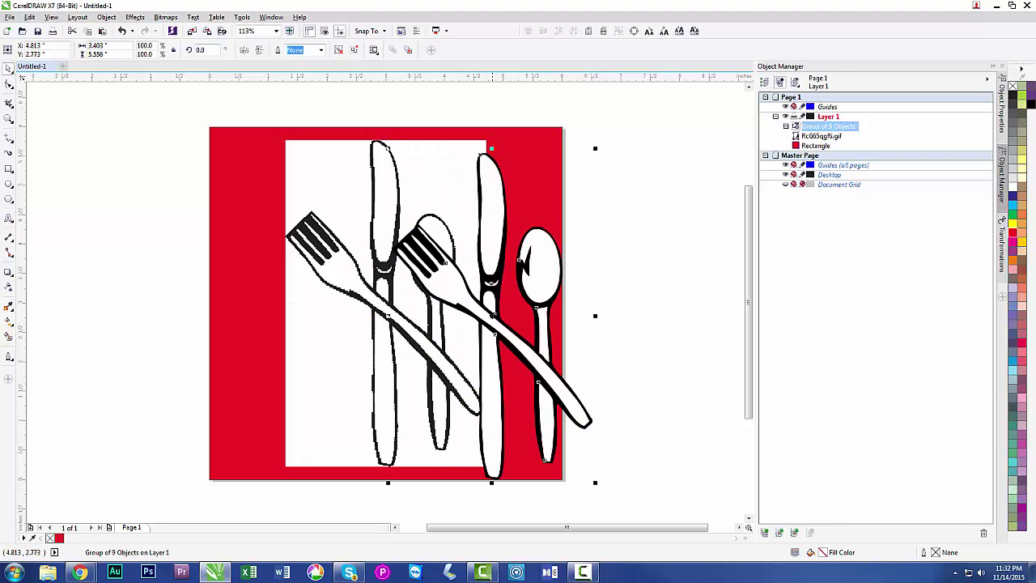
click(319, 194)
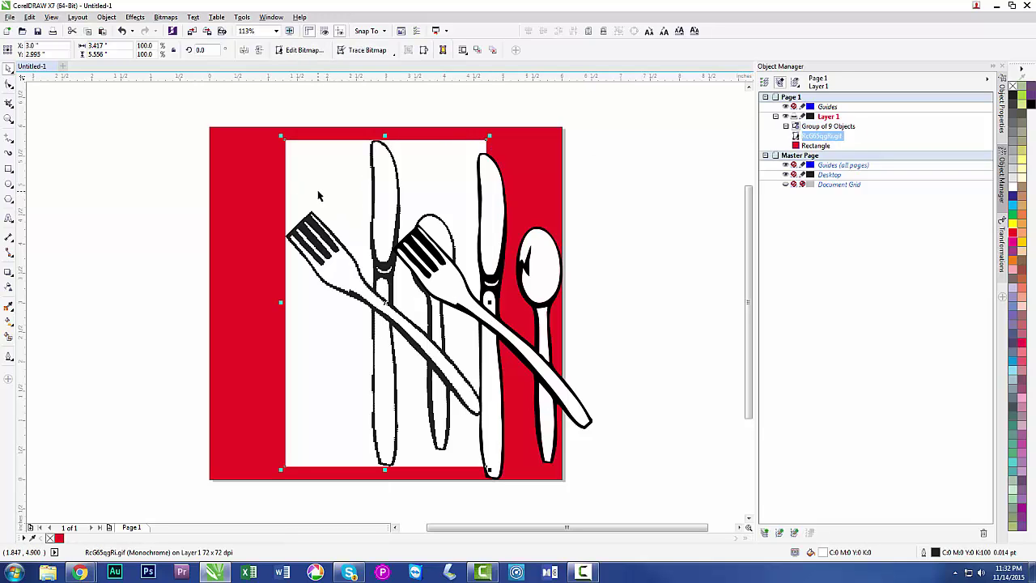
key(Delete)
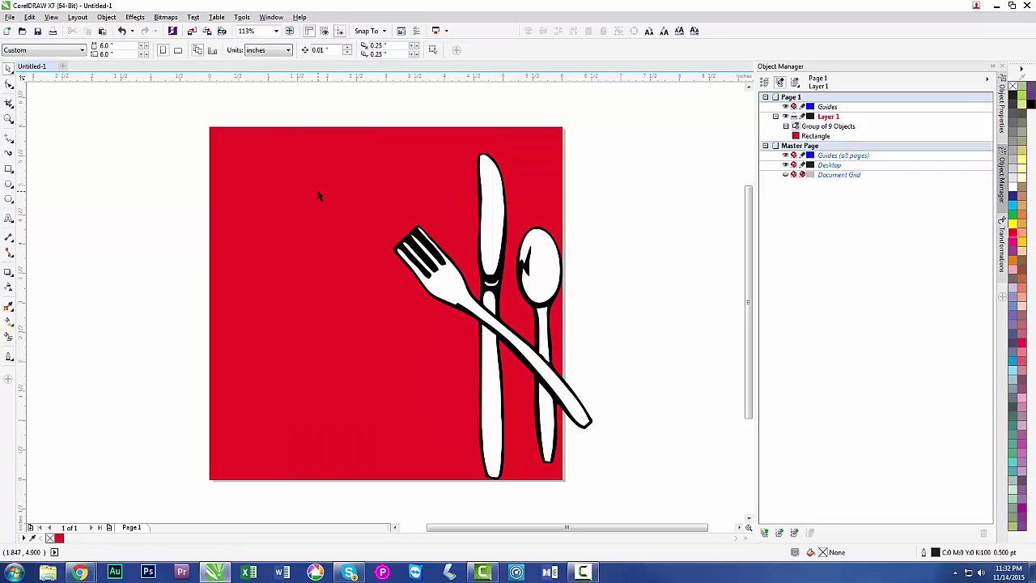
click(449, 290)
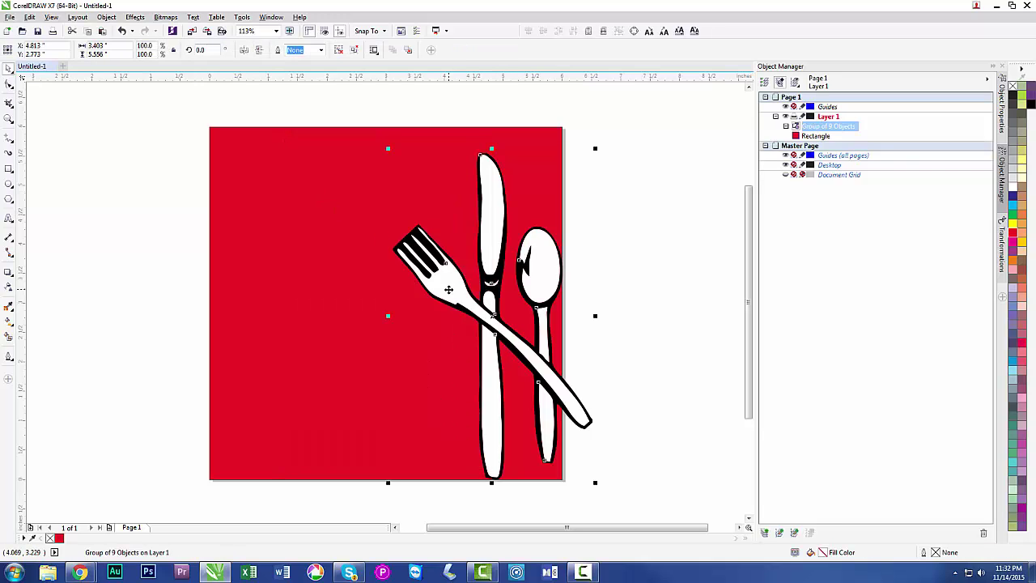
drag(448, 289, 341, 278)
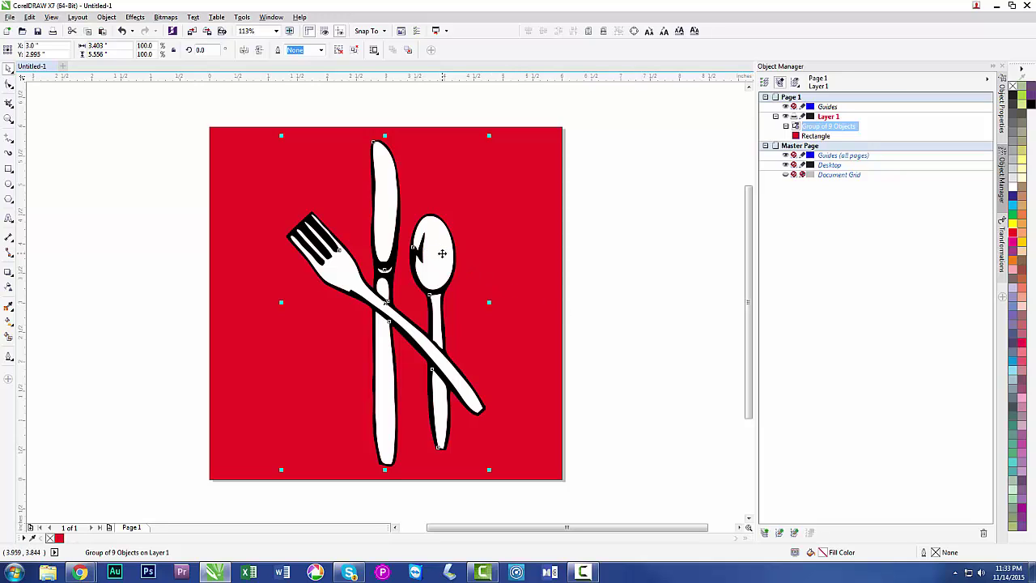
Step: Delete the red background rectangle behind the traced cutlery and undo the deletion
click(514, 262)
key(Delete)
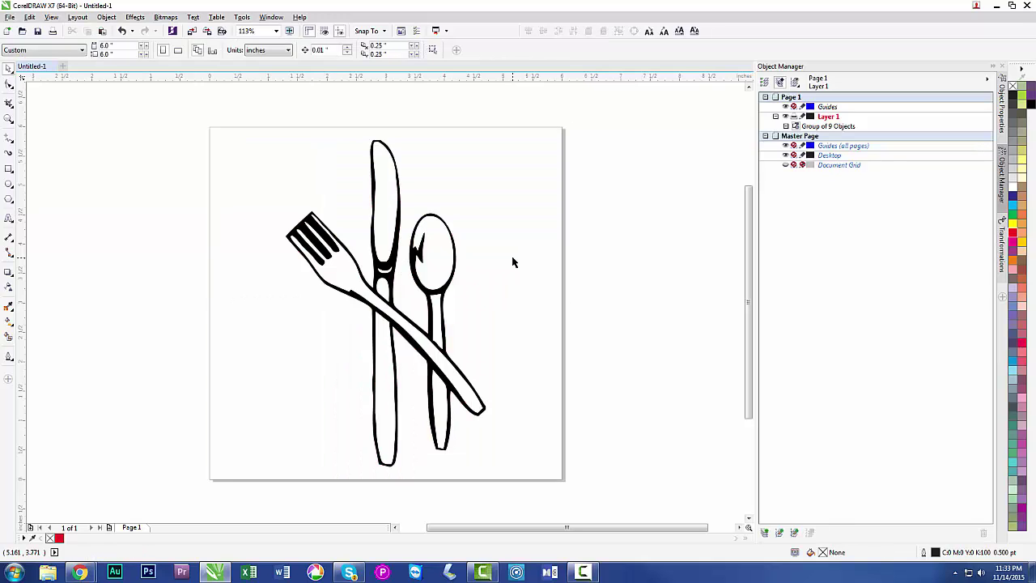
key(ctrl+z)
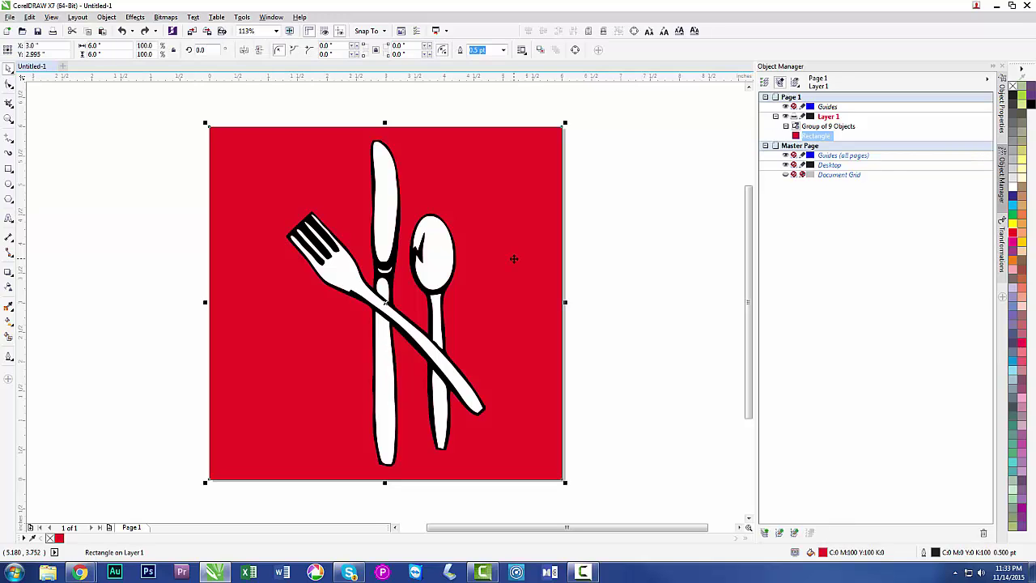
click(600, 268)
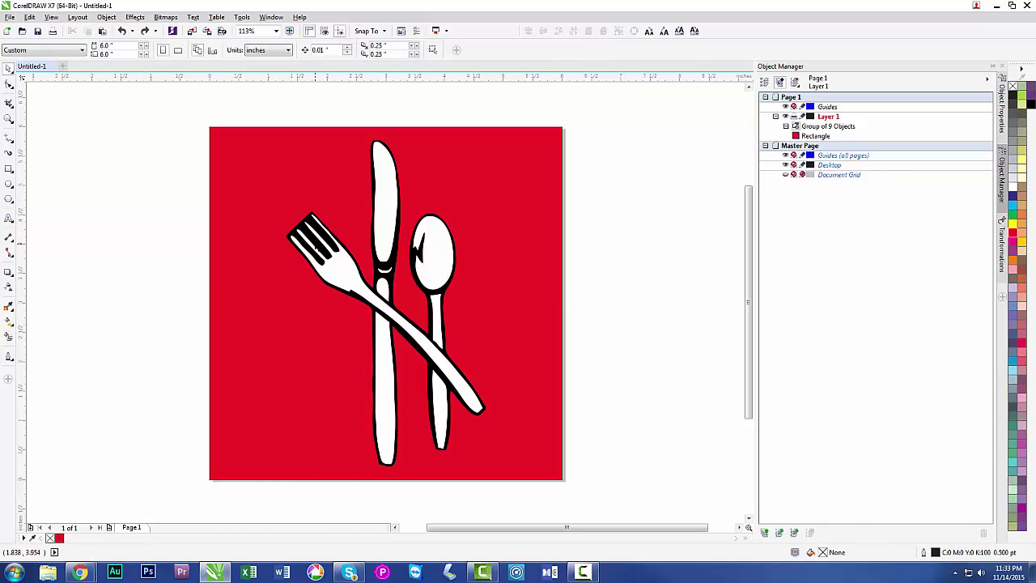
Step: Combine the ungrouped cutlery curves into a single object and break it apart into separate curves
drag(252, 110, 512, 500)
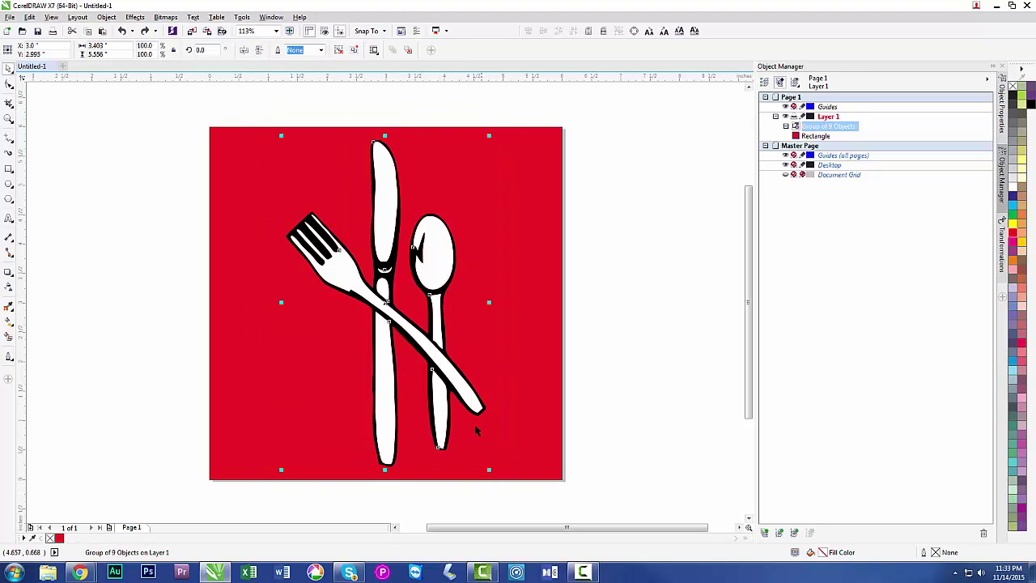
click(341, 54)
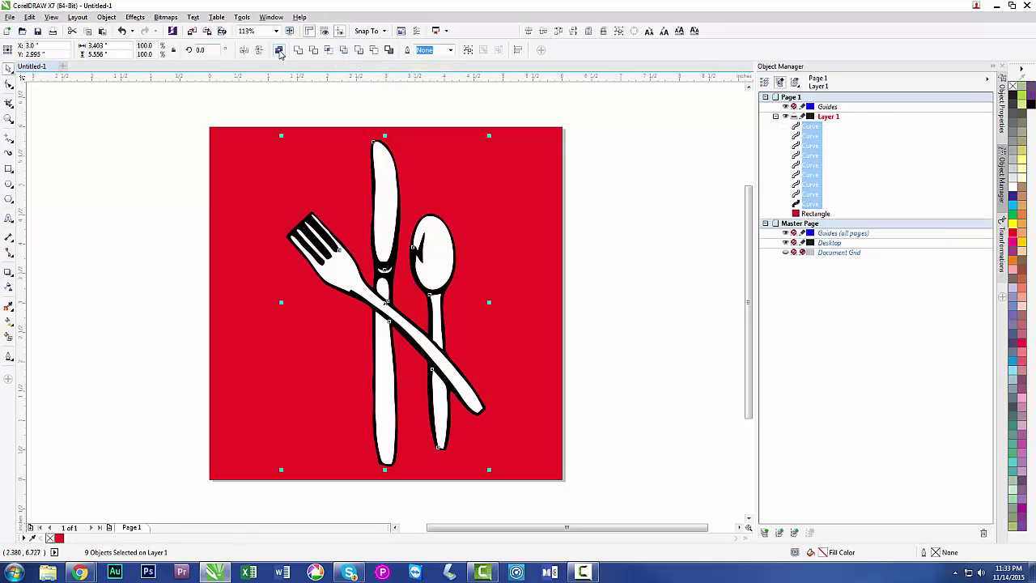
click(279, 51)
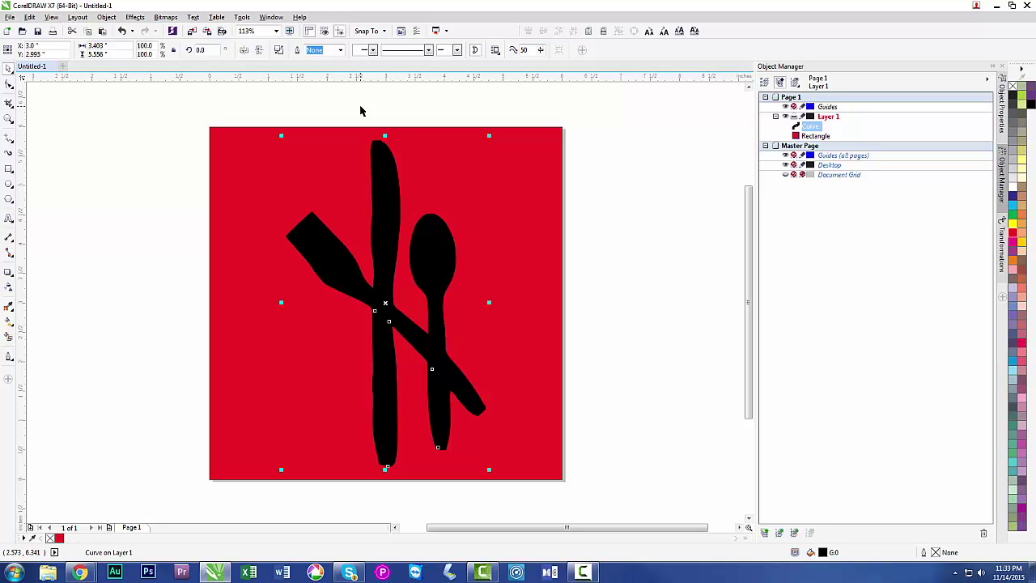
click(279, 51)
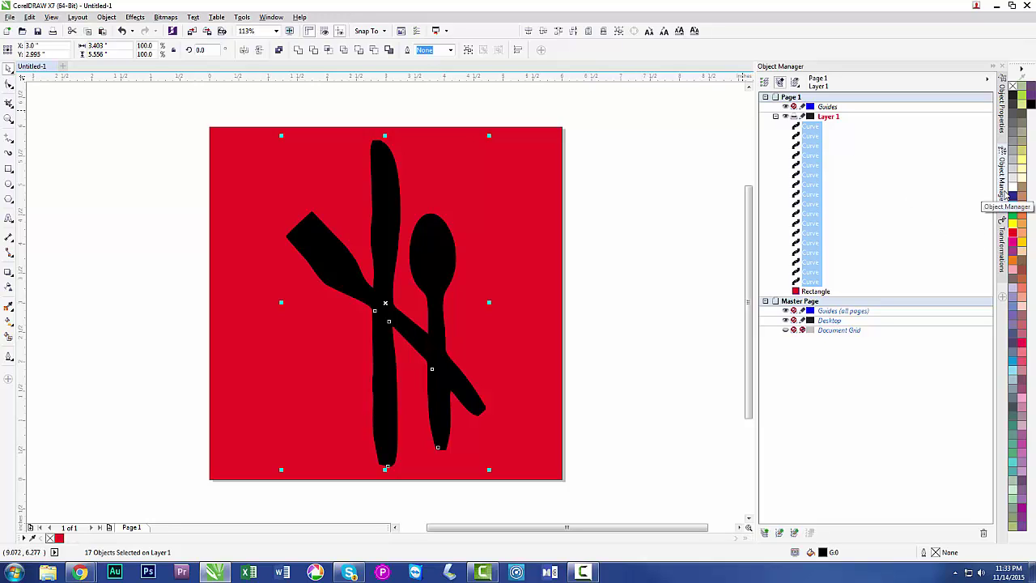
click(240, 19)
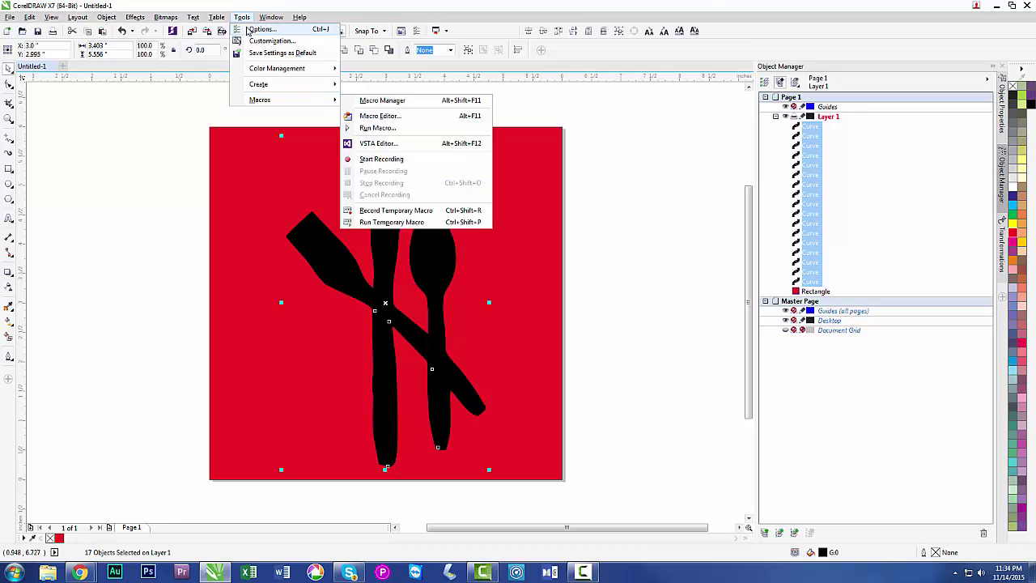
mouse_move(106, 17)
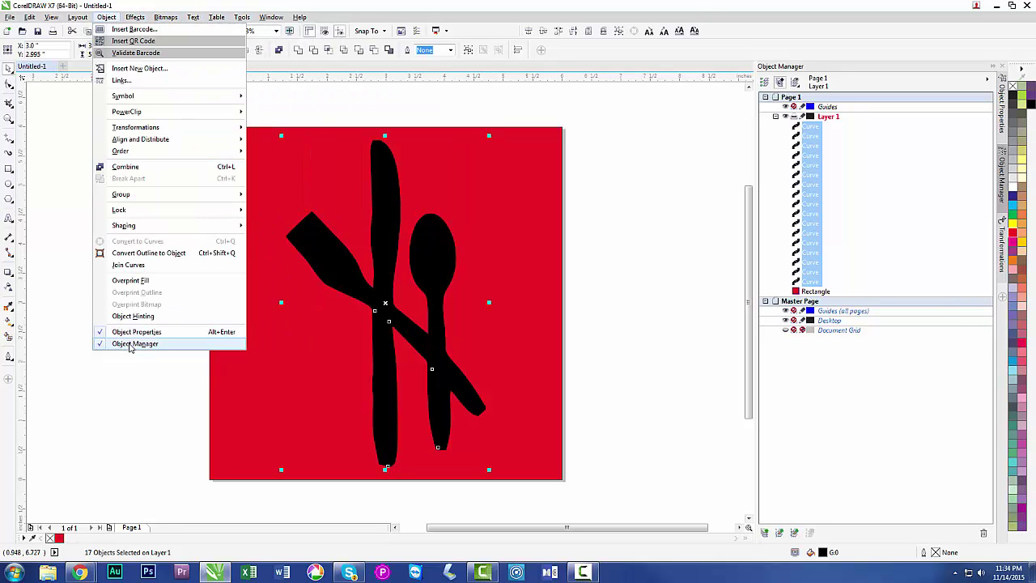
key(Escape)
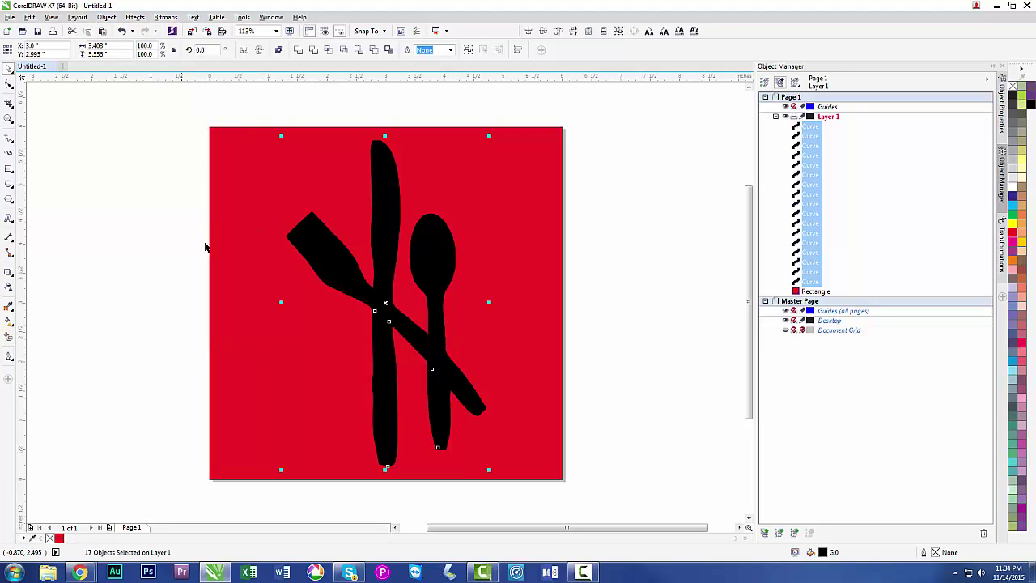
Step: Give all the cutlery curves a black hairline outline and remove their fill
click(251, 111)
drag(257, 105, 518, 502)
right_click(1014, 97)
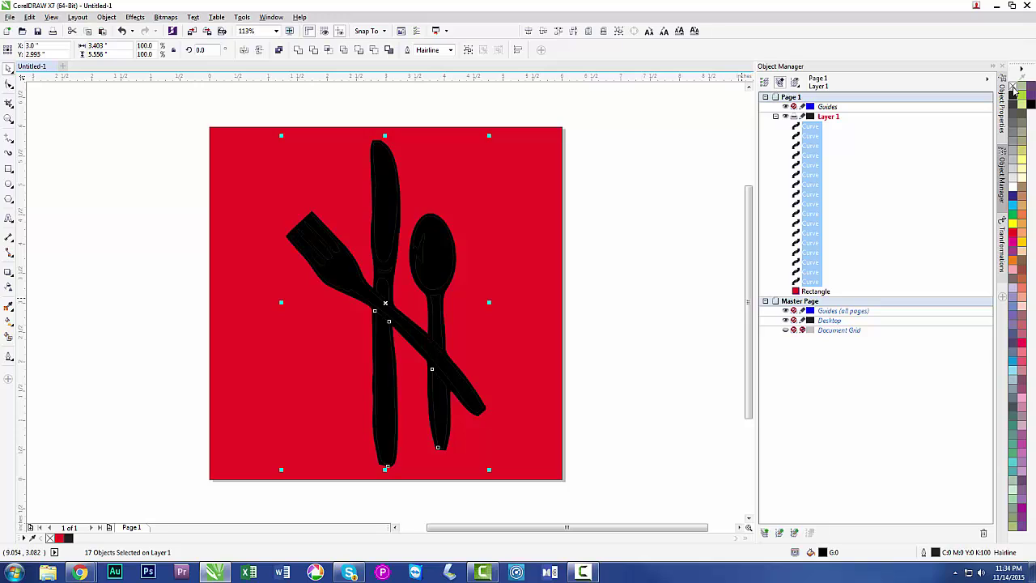
click(1012, 87)
click(640, 254)
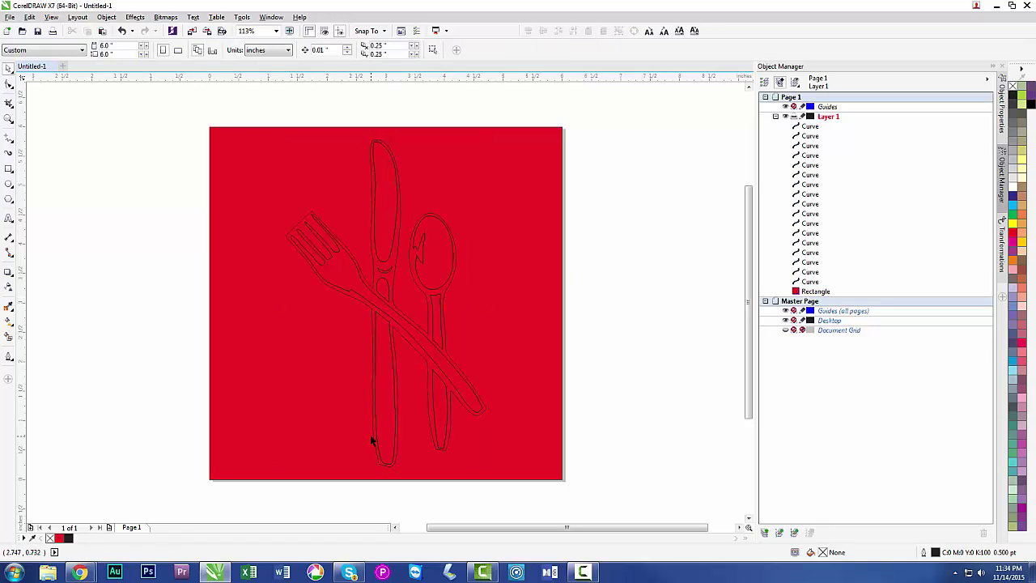
Step: Delete the red background rectangle behind the outlined cutlery curves
click(434, 267)
click(643, 268)
click(545, 257)
key(Delete)
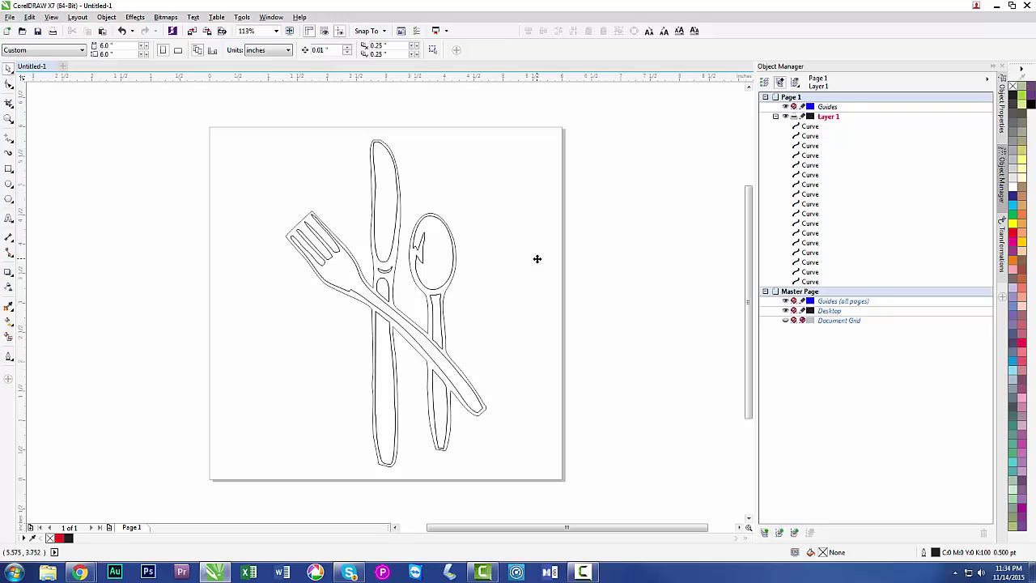
Step: Fill the spoon's bowl with orange and the upper section of its handle with dark purple
click(453, 276)
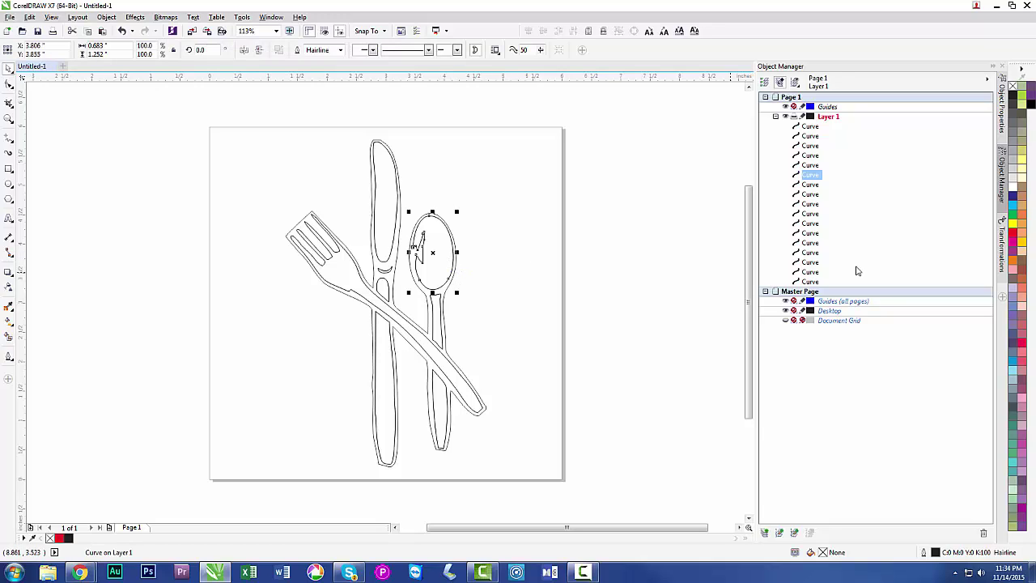
click(1014, 260)
click(518, 334)
click(441, 320)
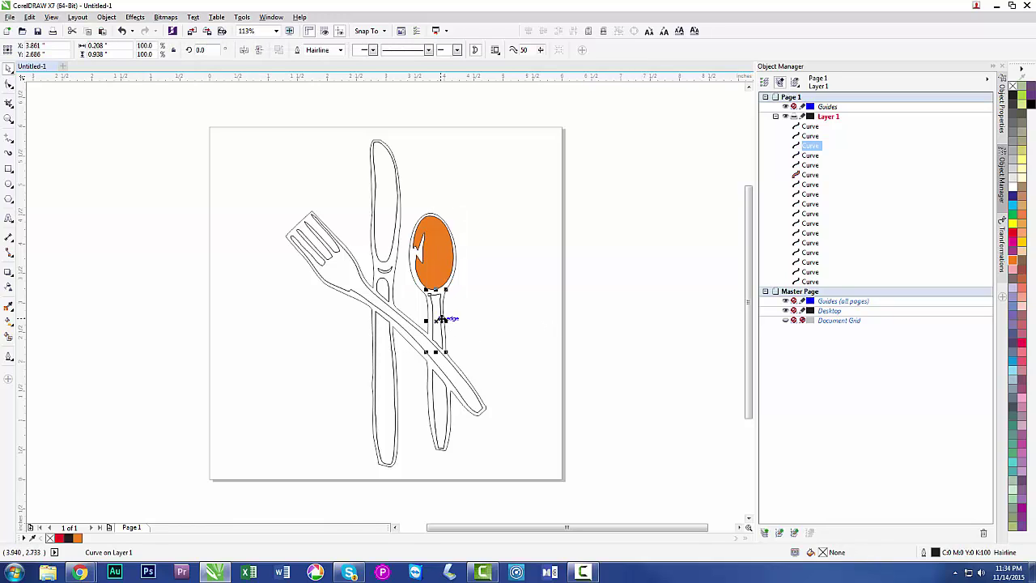
click(1013, 346)
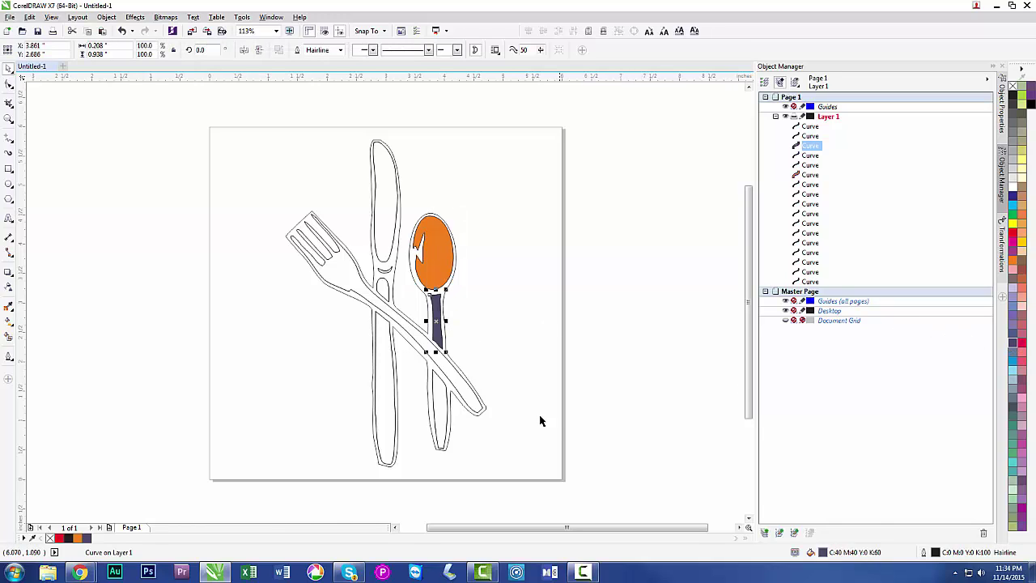
Step: Fill the fork curve with light grayish blue
click(480, 406)
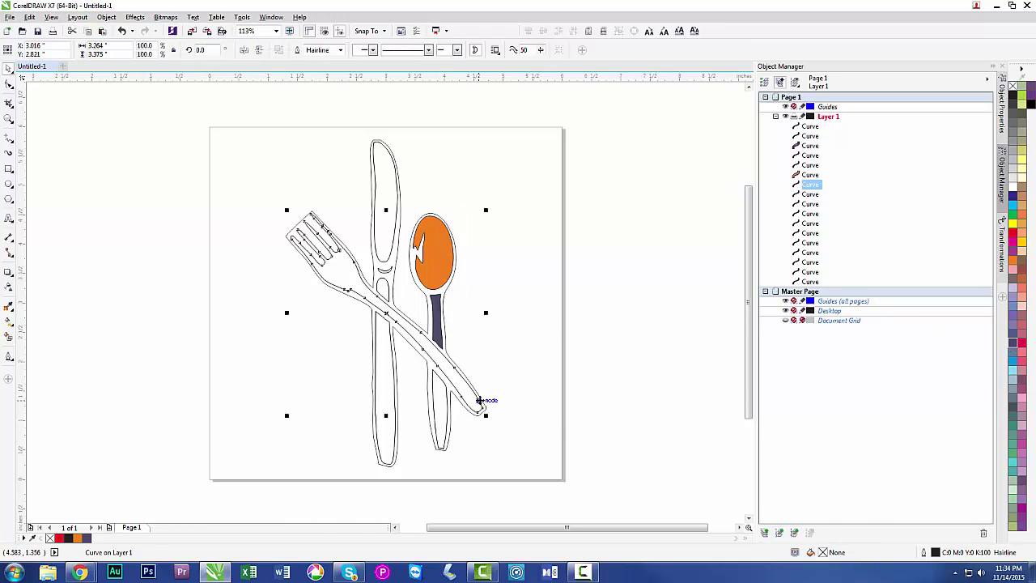
click(1012, 378)
click(648, 409)
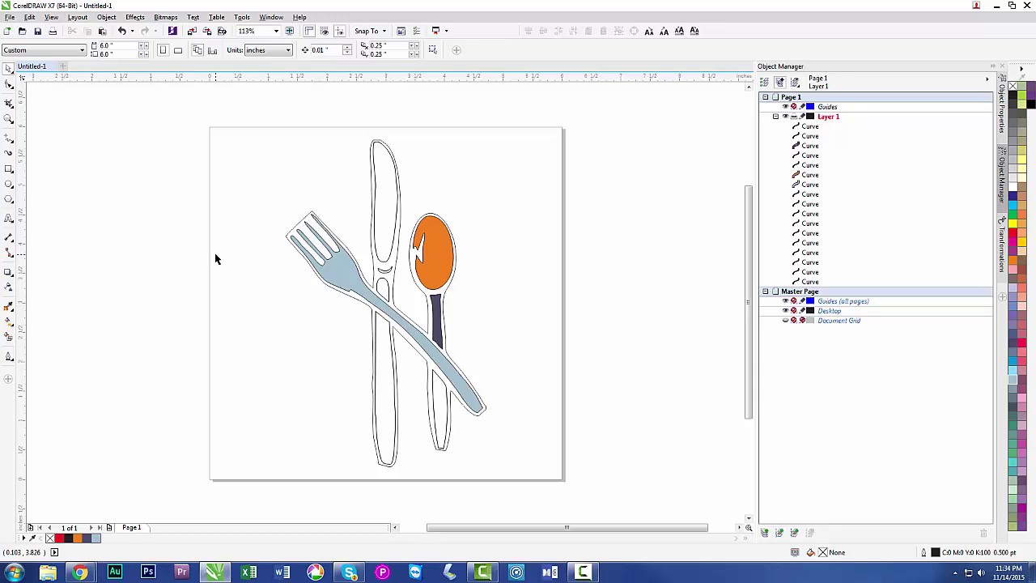
Step: Undo the recoloring and the curve separation back to the original traced cutlery group on the red rectangle
key(ctrl+z)
key(ctrl+z)
key(ctrl+z)
key(ctrl+z)
key(ctrl+z)
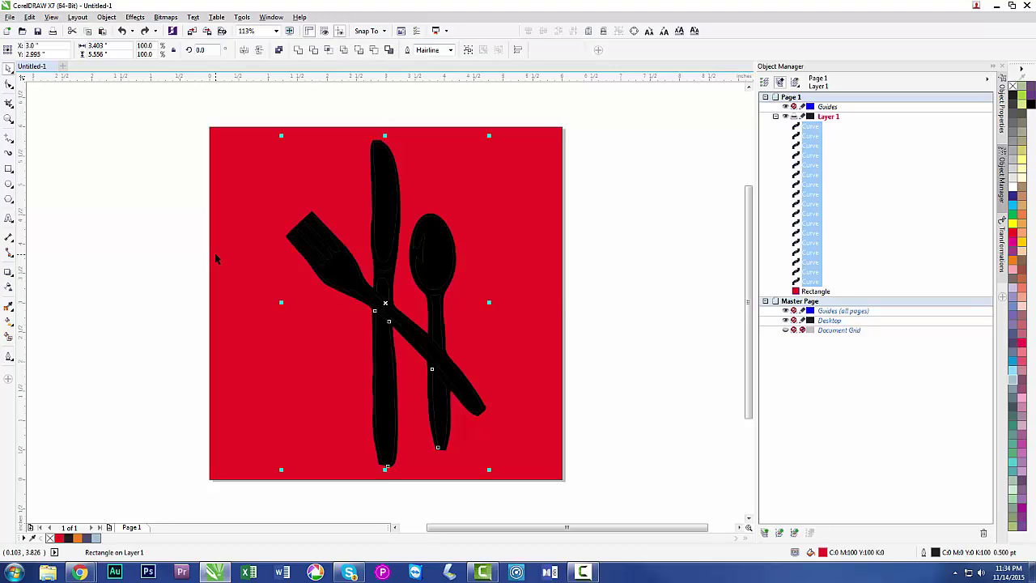
key(ctrl+shift+z)
key(ctrl+shift+z)
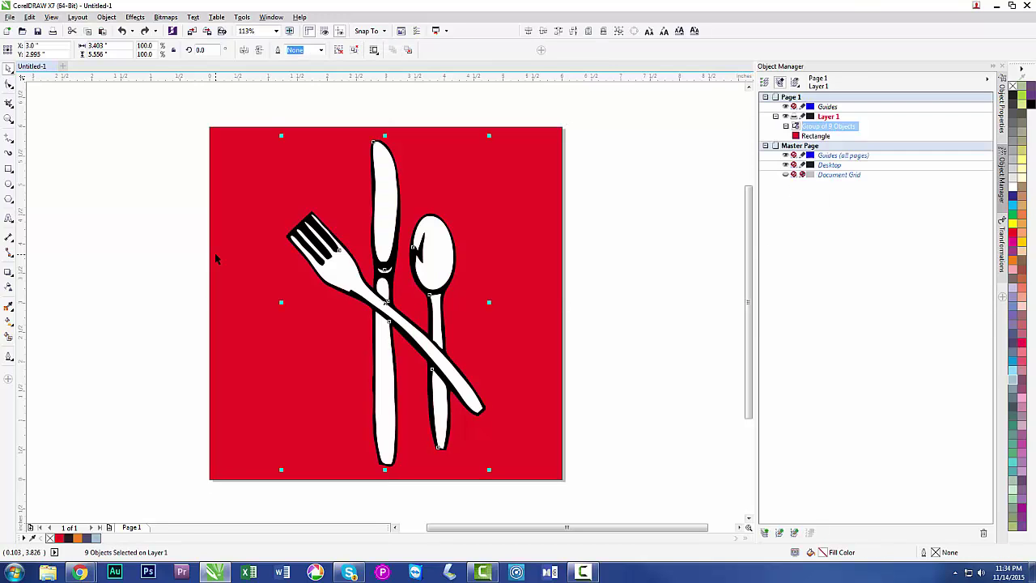
Step: Delete the red background rectangle, keeping the traced cutlery group on the page
click(265, 110)
click(237, 196)
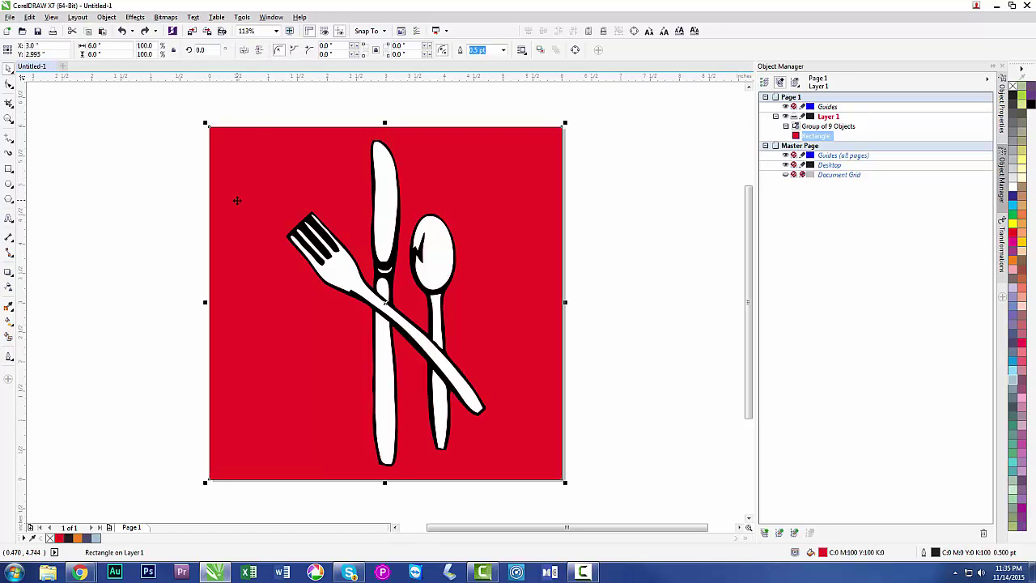
key(Delete)
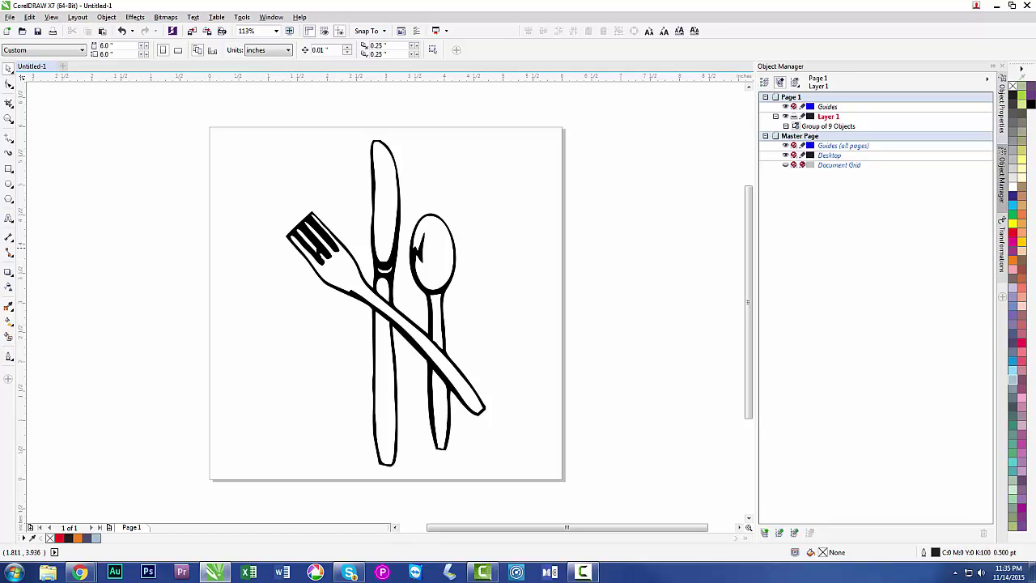
Step: Shrink the cutlery group proportionally about its center to about 0.58 by 0.95 inches and inspect its edges up close
click(324, 251)
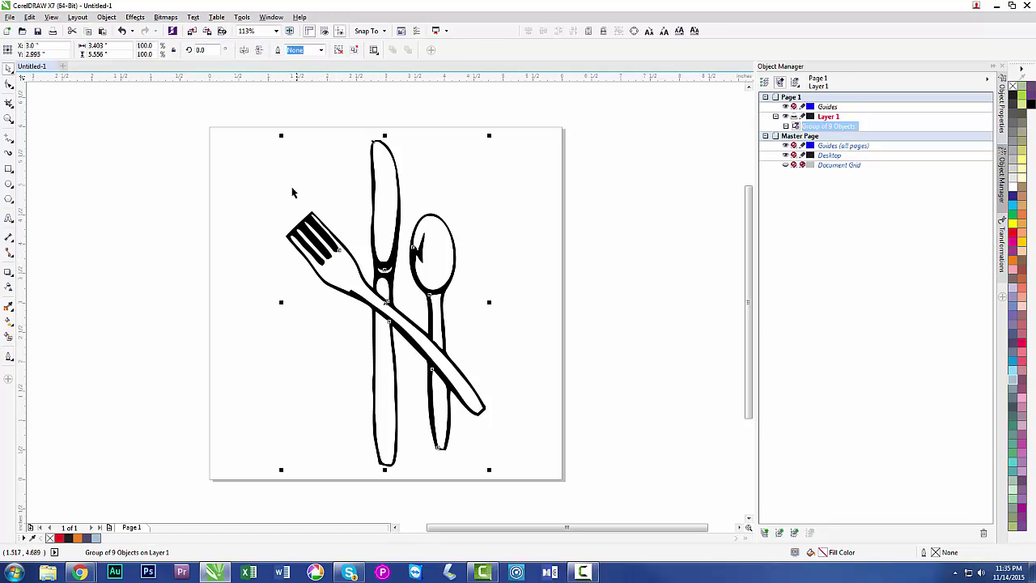
drag(299, 167, 364, 272)
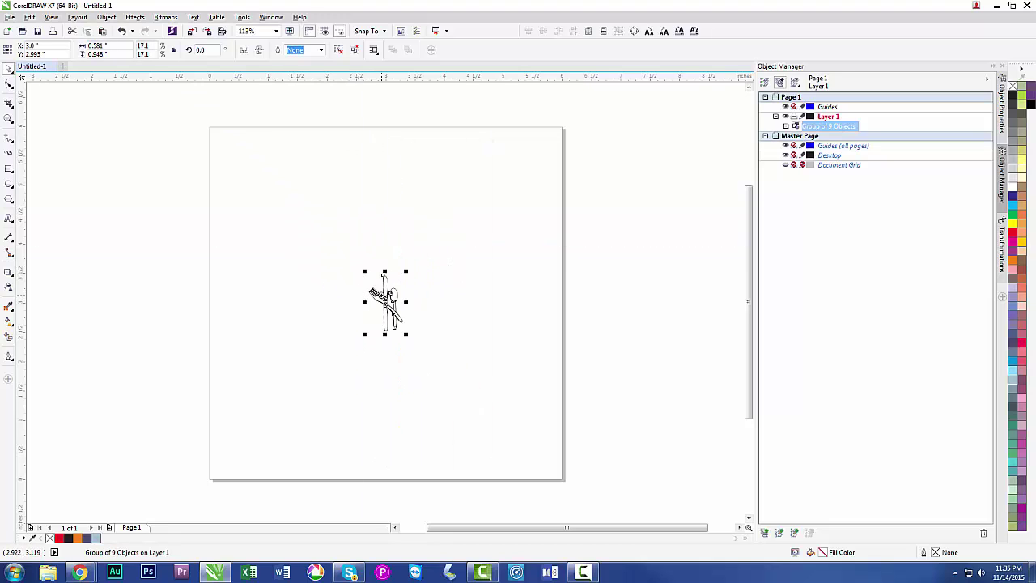
scroll(381, 298, up, 10)
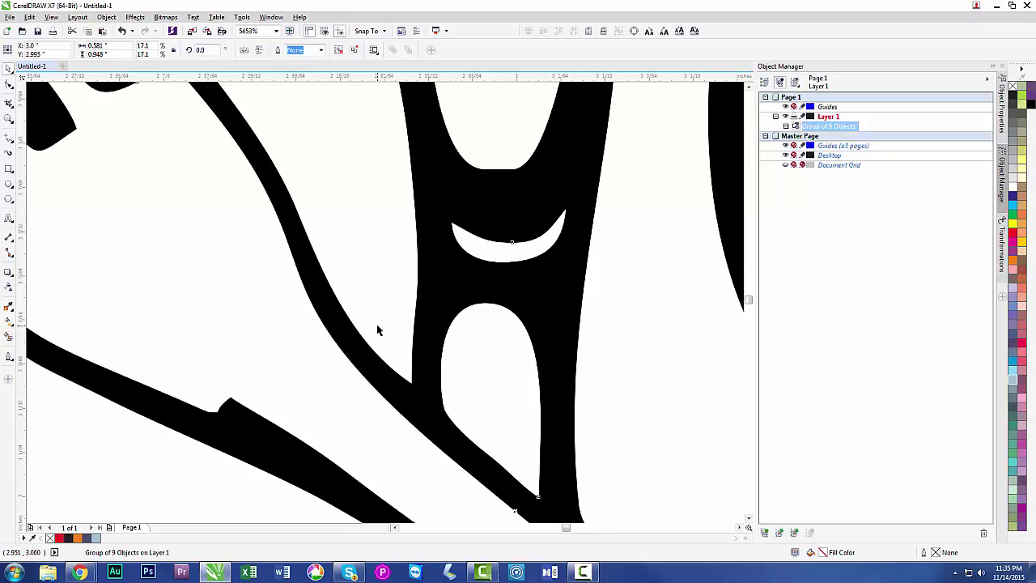
scroll(377, 331, down, 5)
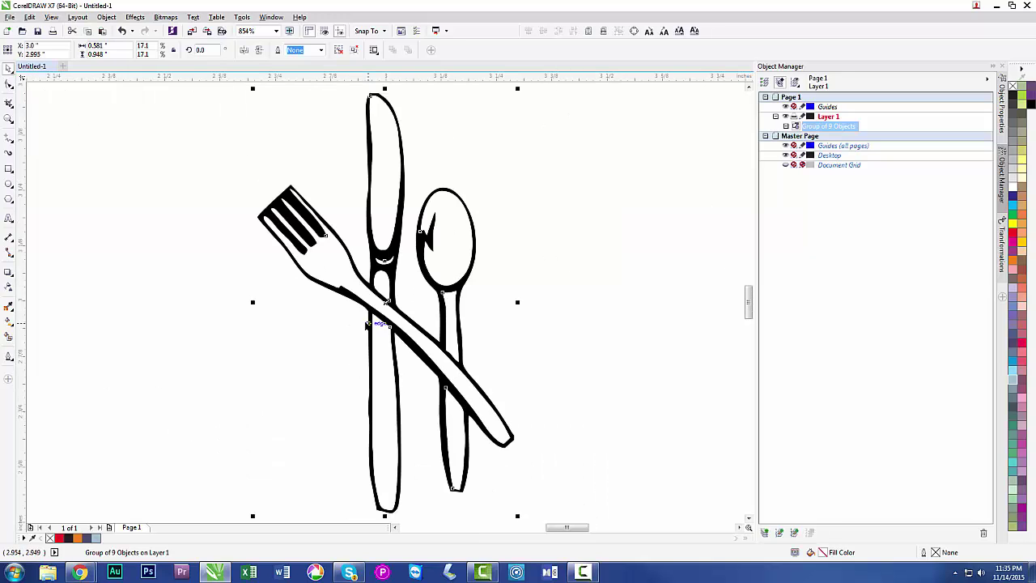
scroll(370, 321, down, 5)
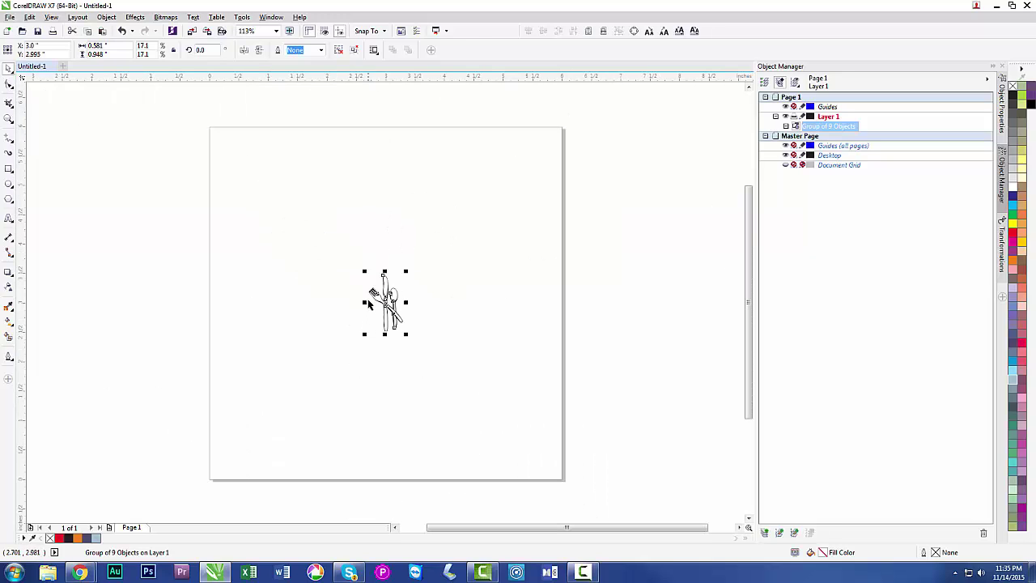
Step: Enlarge the cutlery group proportionally to about 24.9 by 40.7 inches and inspect its edges up close
scroll(373, 293, down, 5)
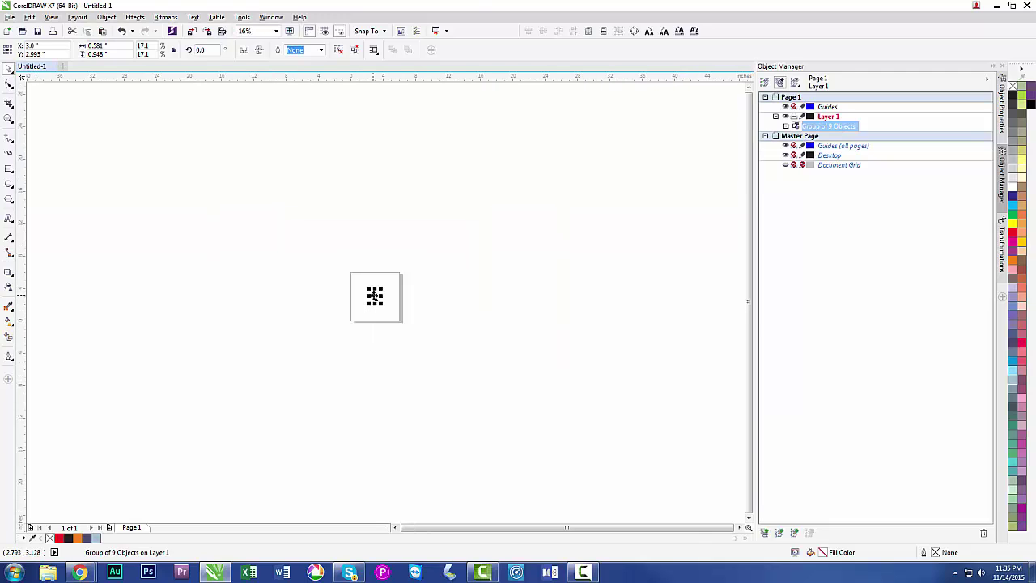
drag(370, 291, 71, 114)
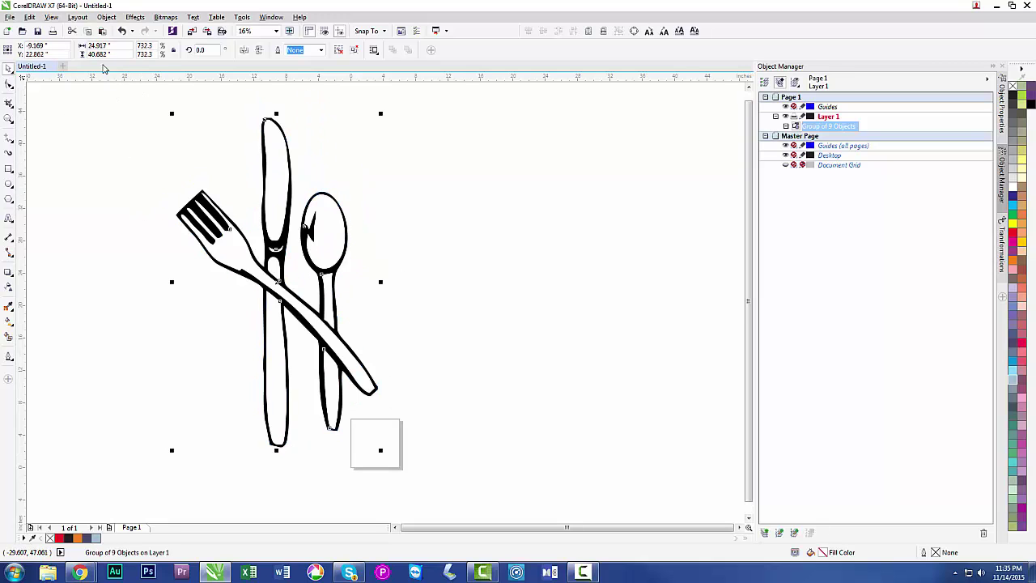
click(134, 205)
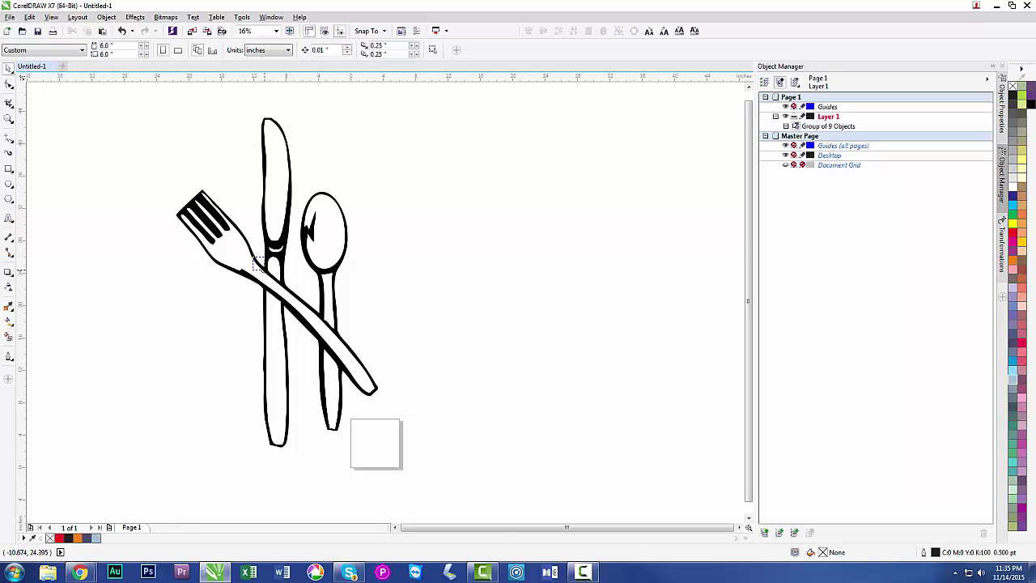
scroll(252, 259, up, 8)
scroll(270, 279, down, 8)
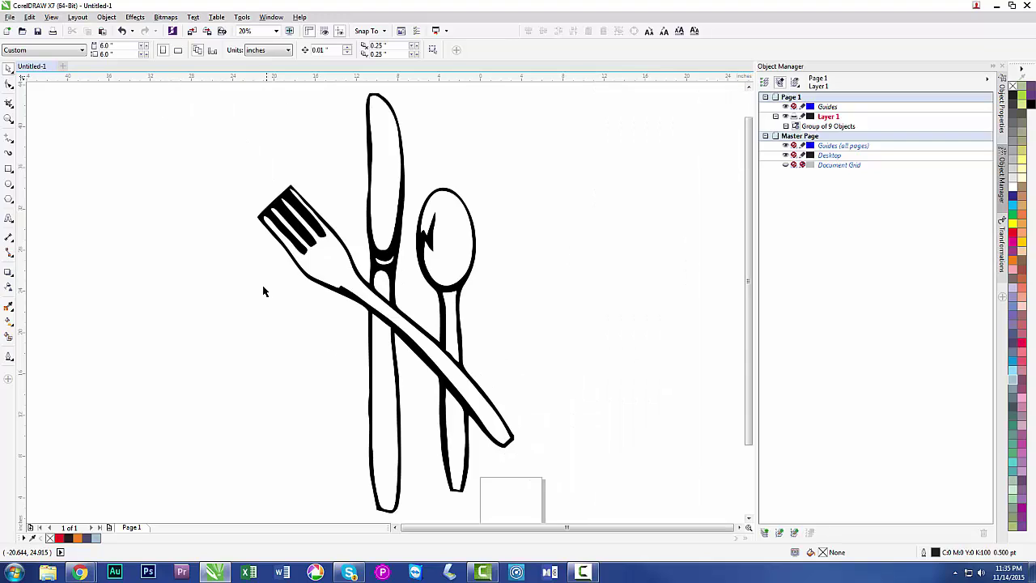
key(shift+F4)
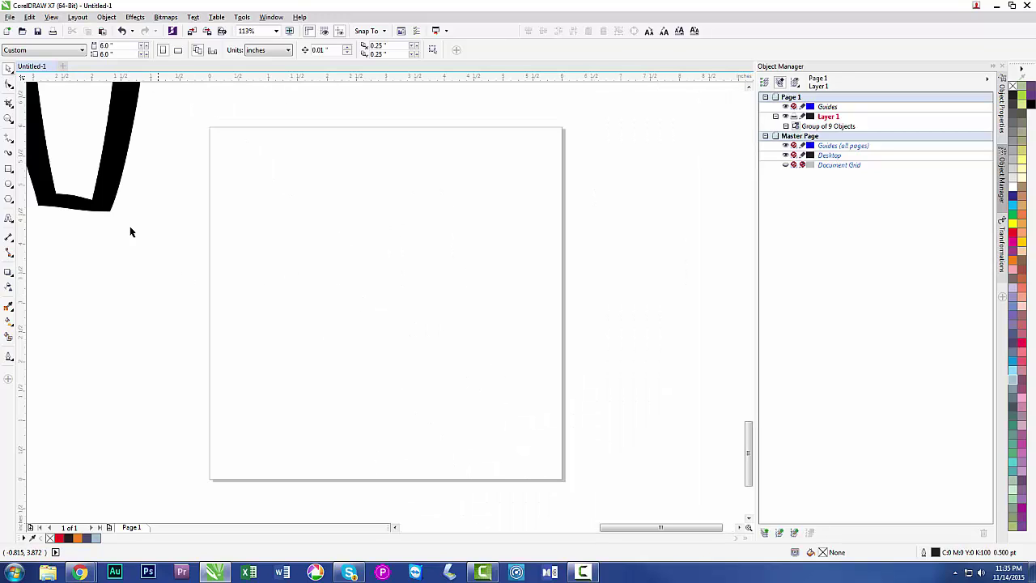
Step: Center the cutlery group on the page and scale it down about its center to about 1.73 by 2.82 inches
click(55, 192)
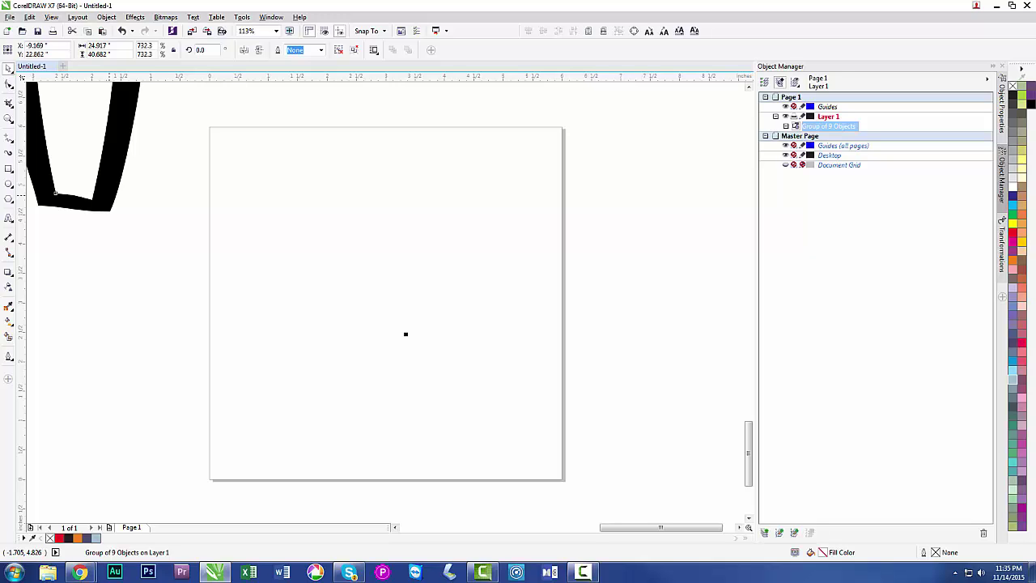
scroll(55, 192, down, 5)
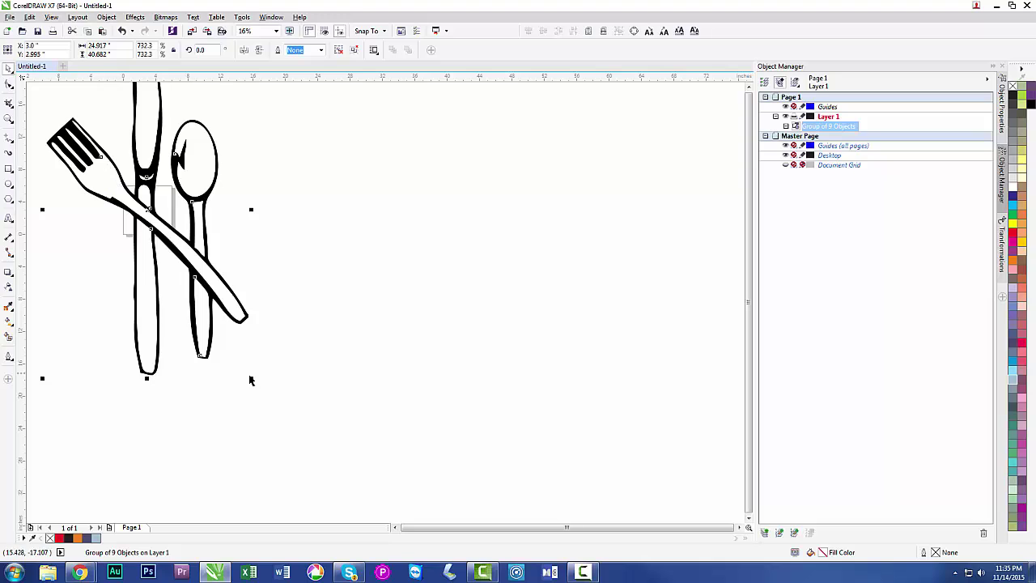
drag(251, 378, 160, 250)
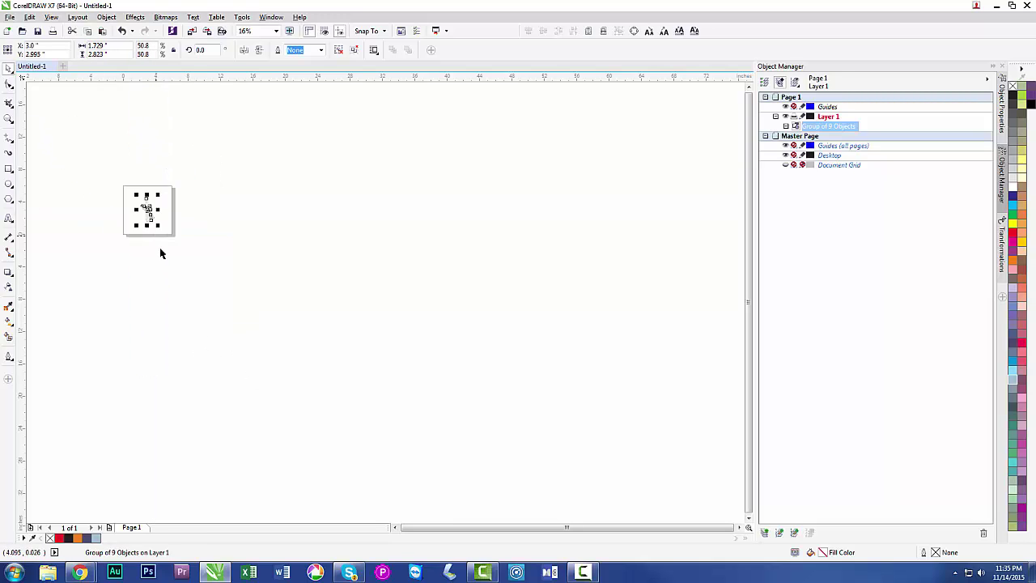
Step: Check the cutlery artwork close up and at full-page view, and delete the whole group from the page
click(166, 268)
key(F4)
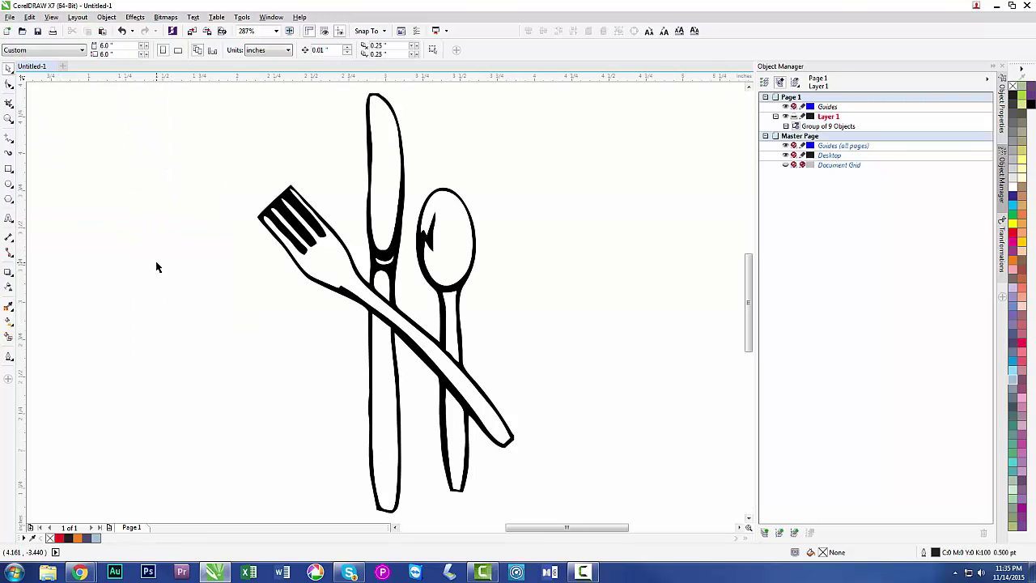
key(shift+F4)
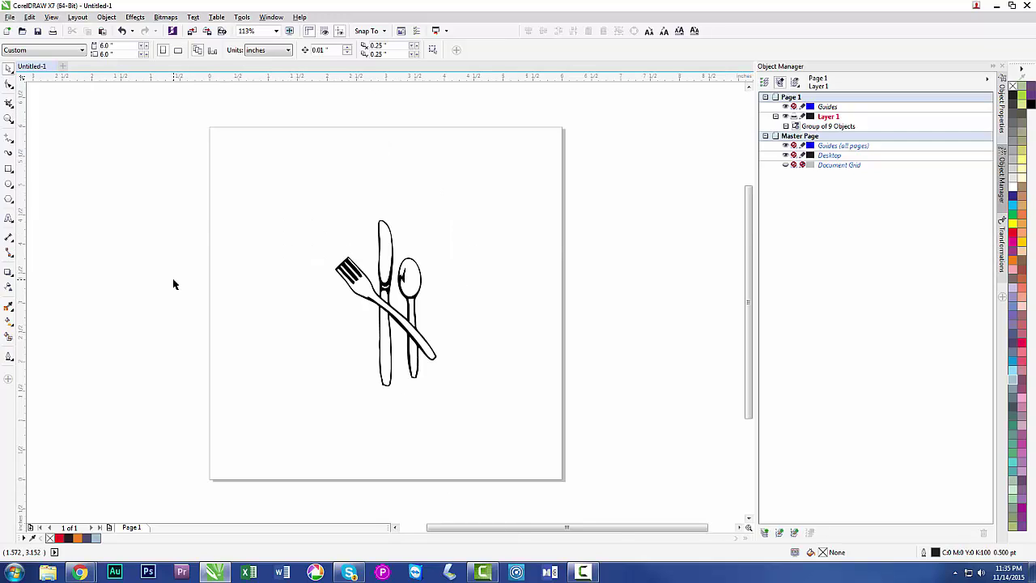
click(373, 301)
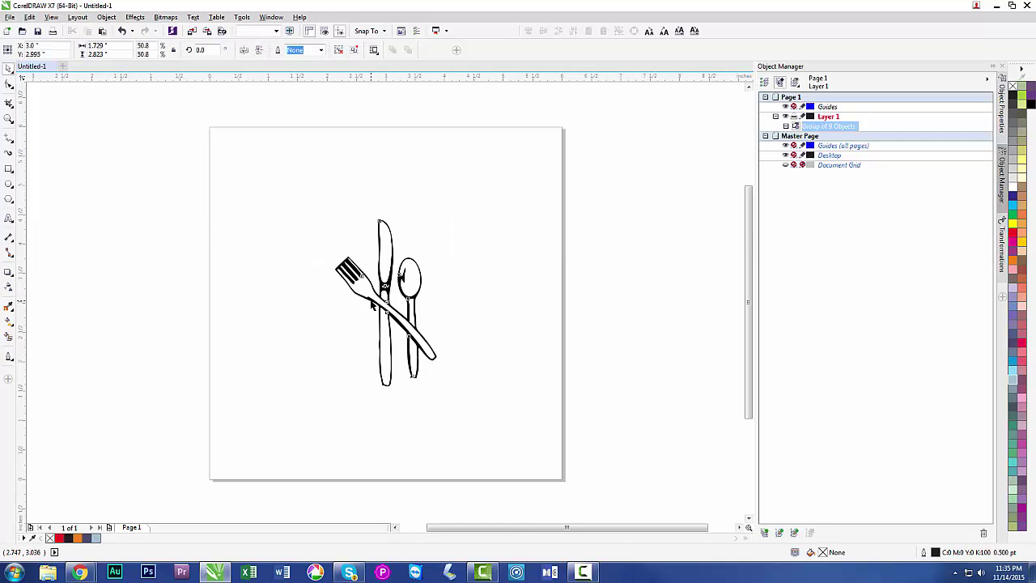
key(Delete)
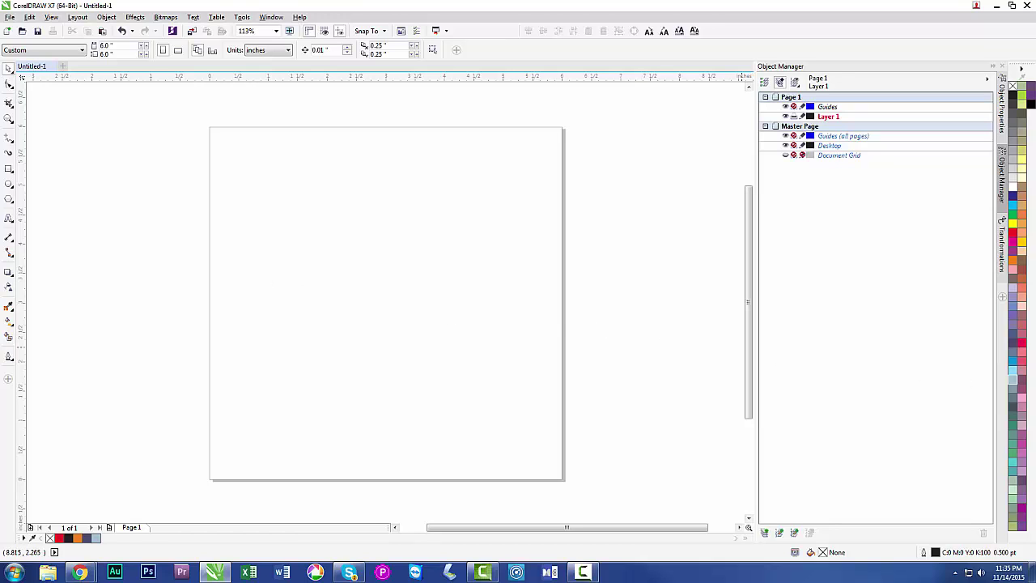
Step: Switch to Chrome, view the Bayonne Fire Department patch image on its own and save it to the Desktop as JPEG bfdworkpatcha
key(alt+Tab)
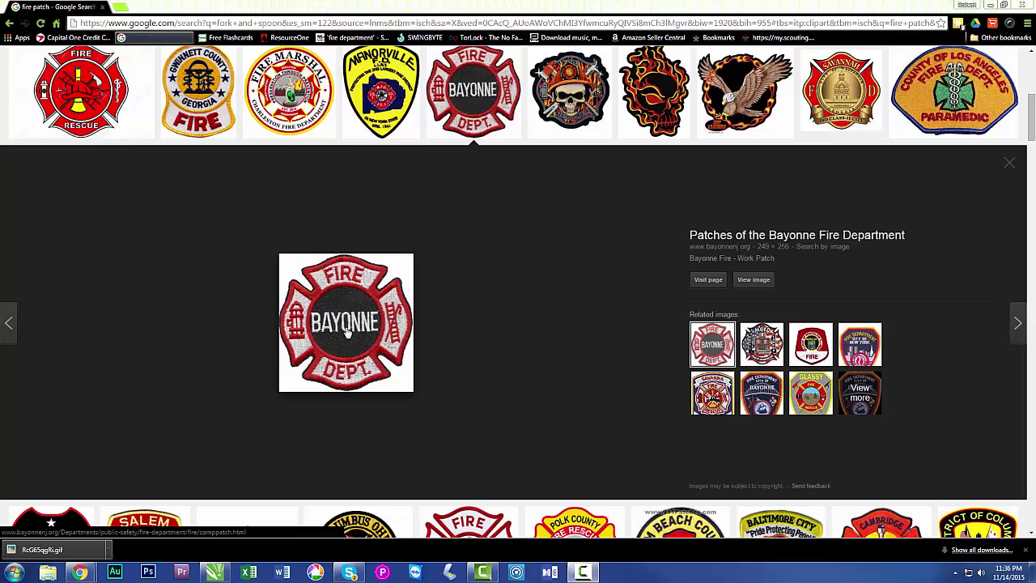
click(753, 280)
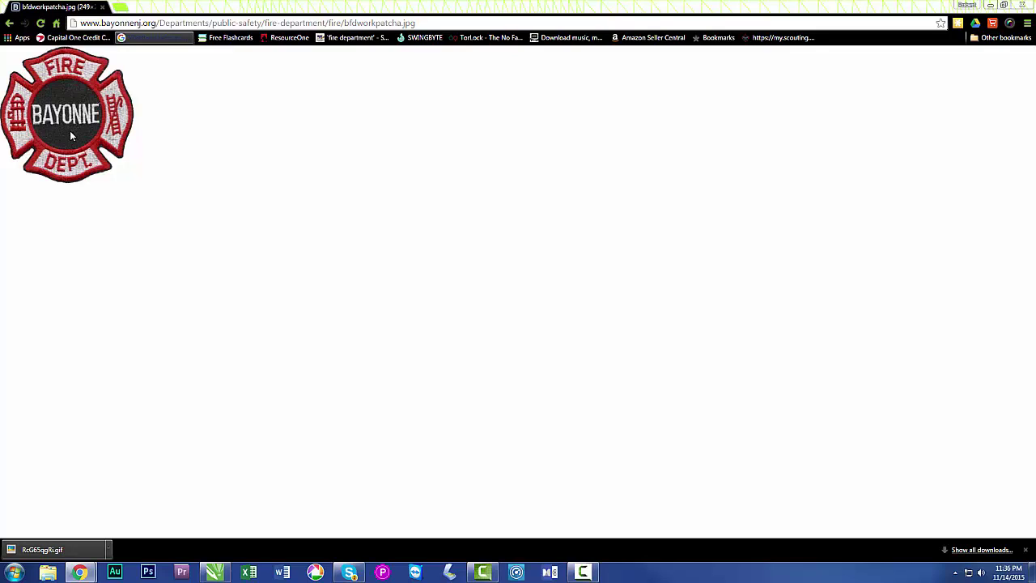
right_click(64, 165)
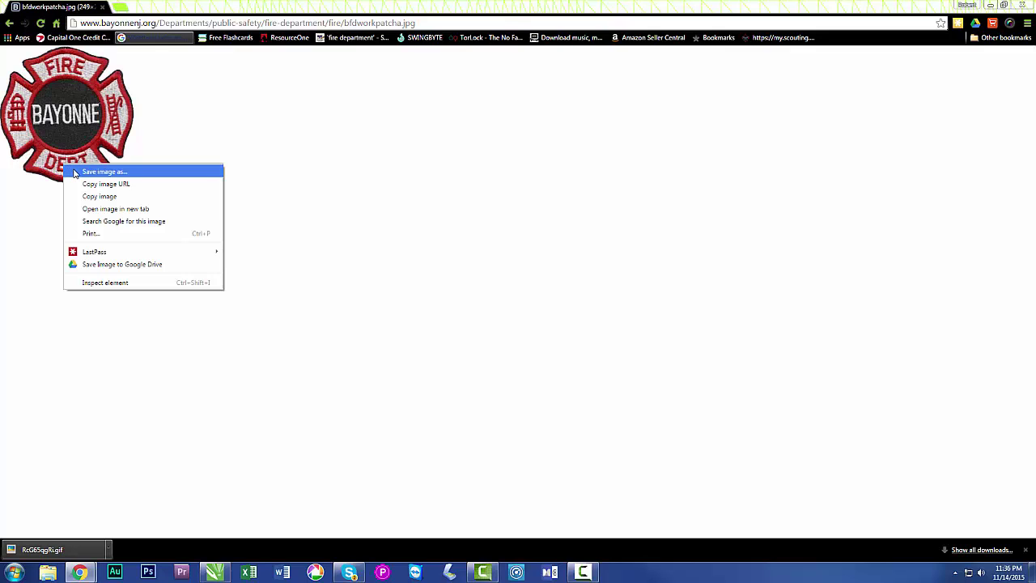
click(74, 173)
click(425, 275)
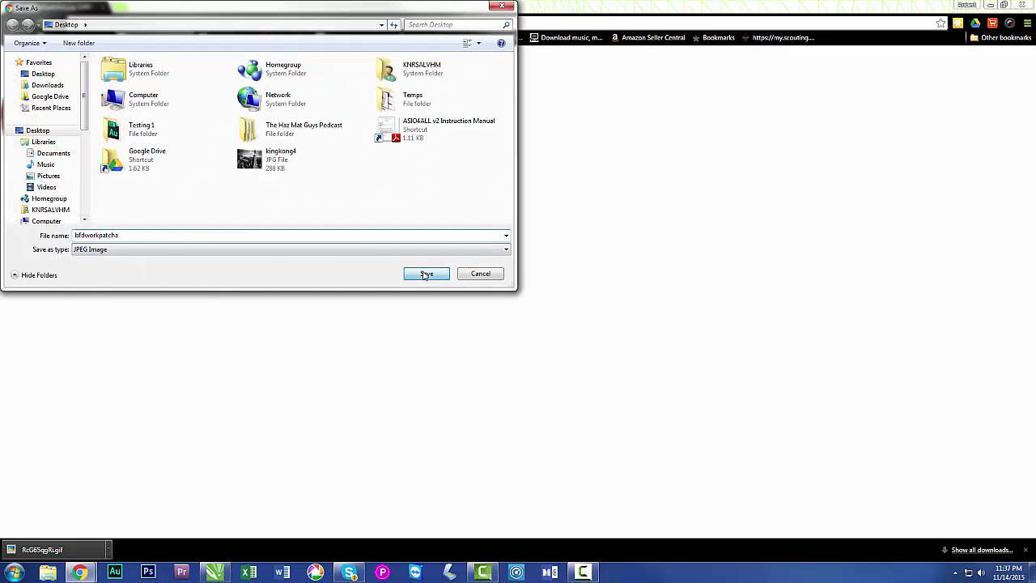
Step: Switch to CorelDRAW, import bfdworkpatcha.jpg from the Desktop centered on the page, and inspect its pixels up close
click(214, 572)
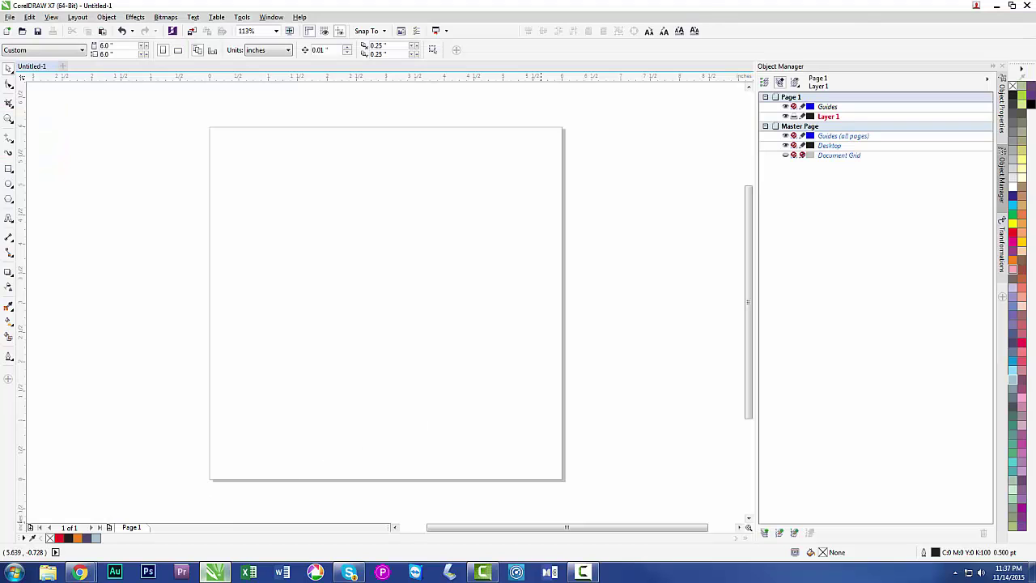
click(192, 30)
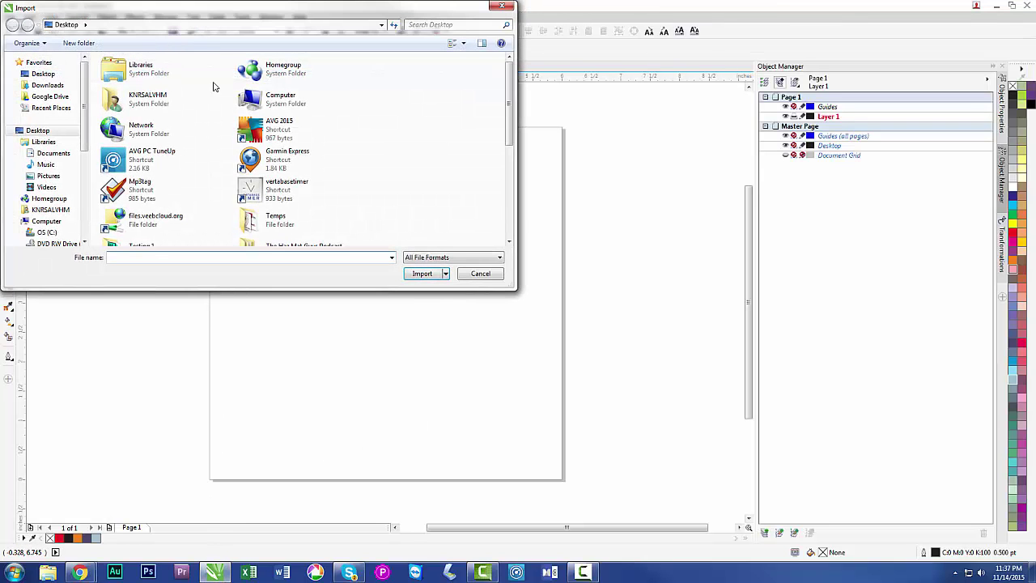
click(265, 189)
scroll(263, 190, down, 3)
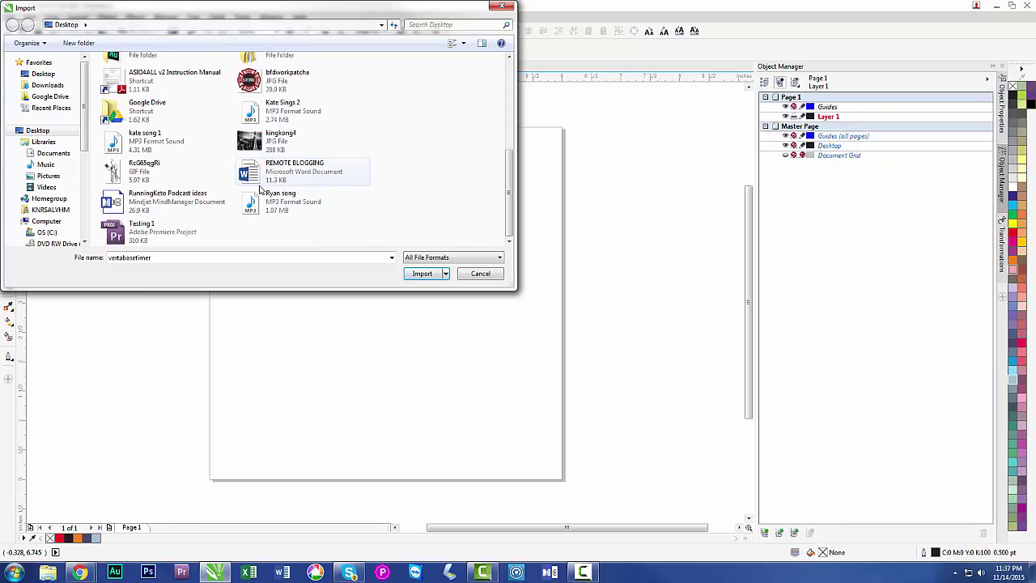
double_click(266, 89)
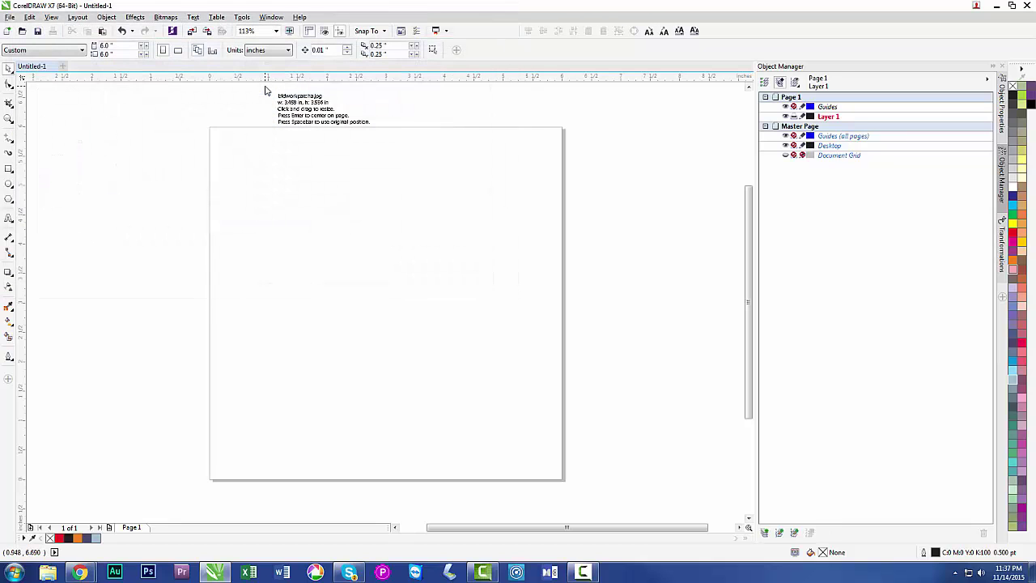
key(Return)
click(223, 204)
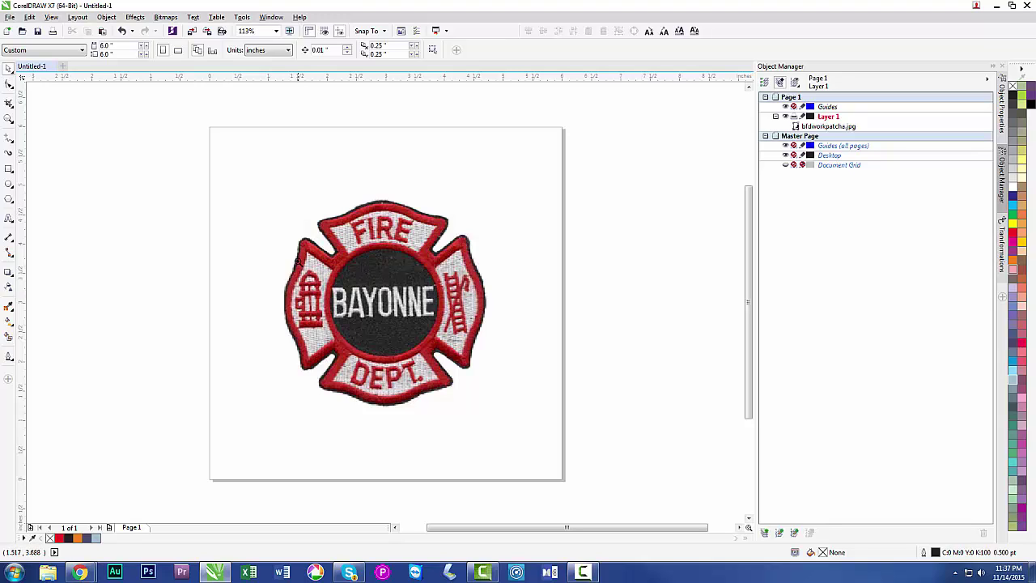
scroll(317, 293, up, 5)
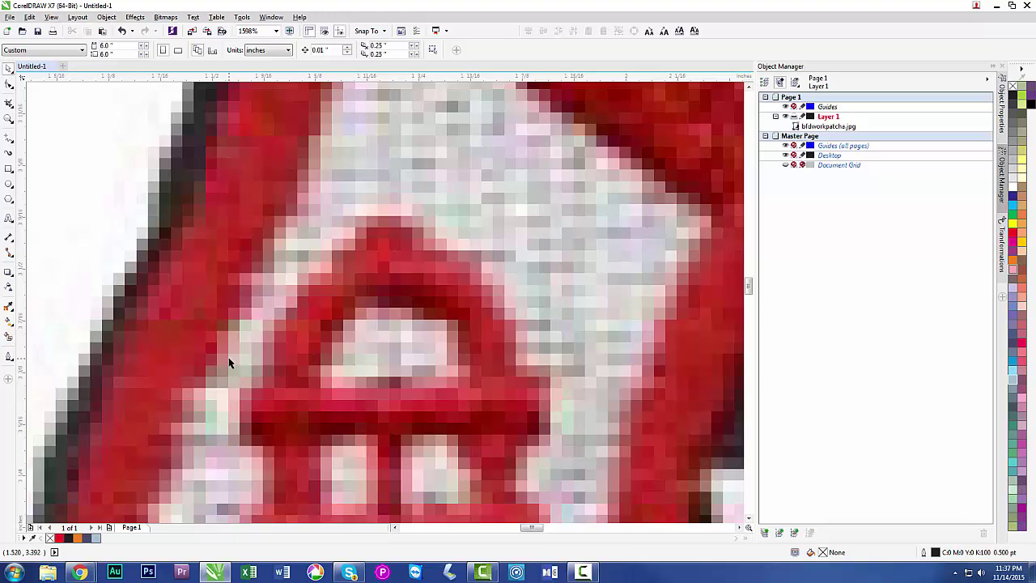
key(F4)
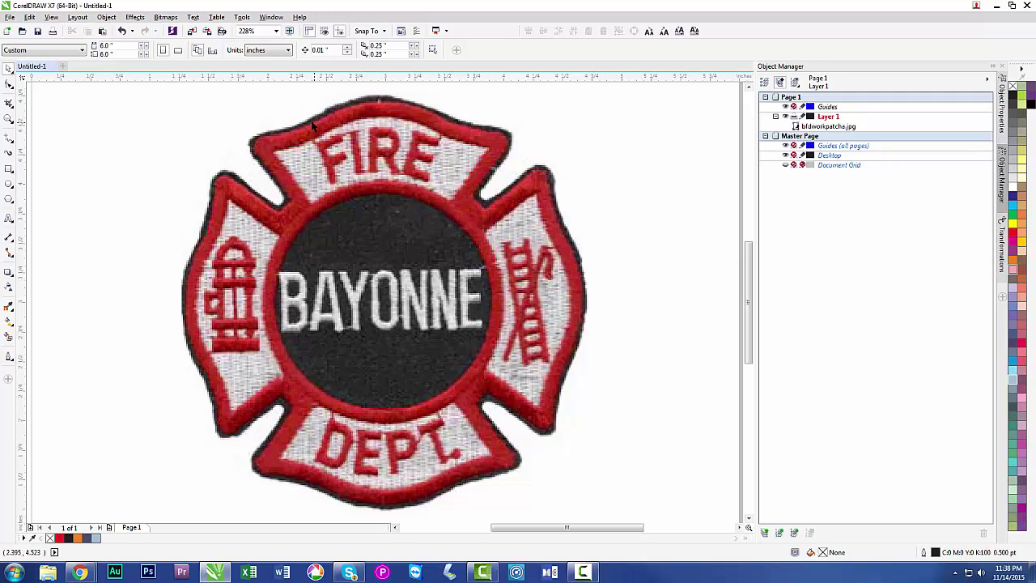
click(166, 17)
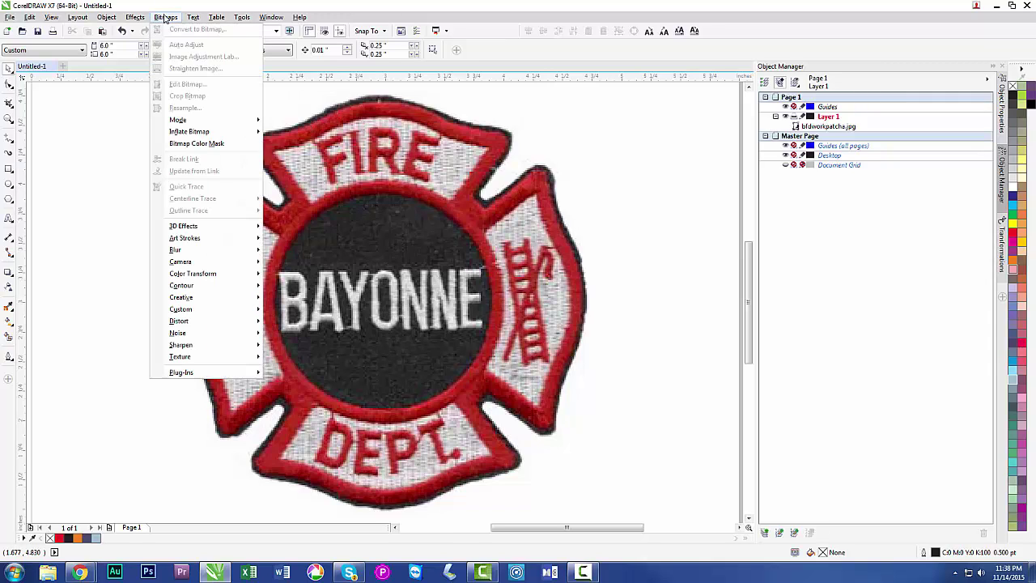
mouse_move(195, 123)
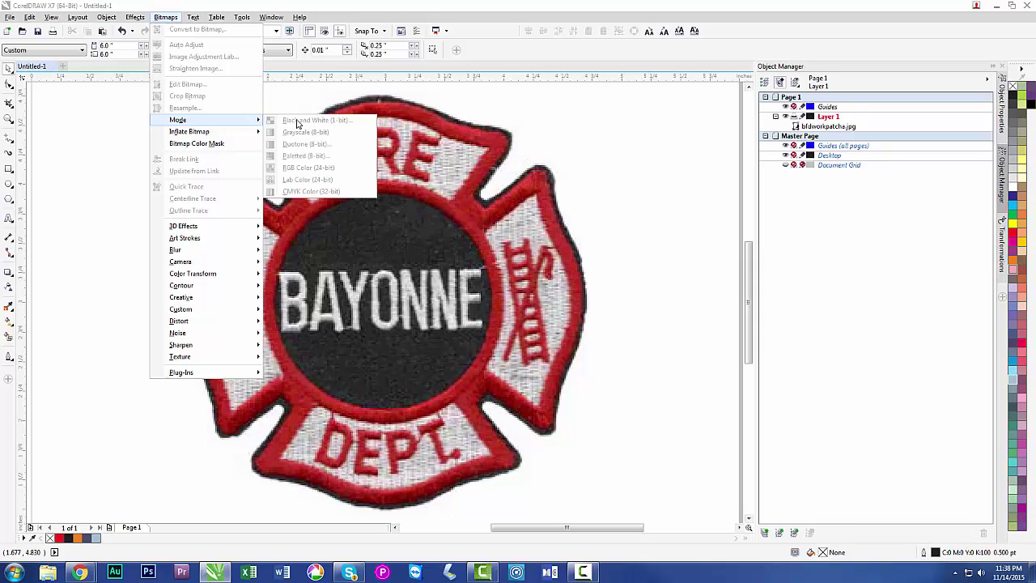
click(108, 146)
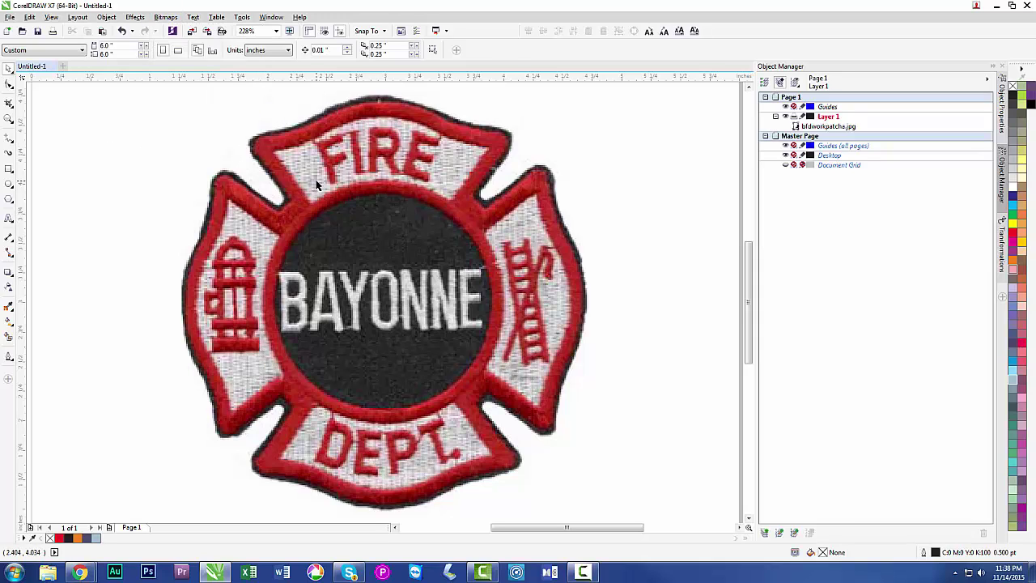
Step: Convert the patch bitmap to 1-bit black and white using Line Art with threshold 92, checking the preview at different magnifications
click(413, 105)
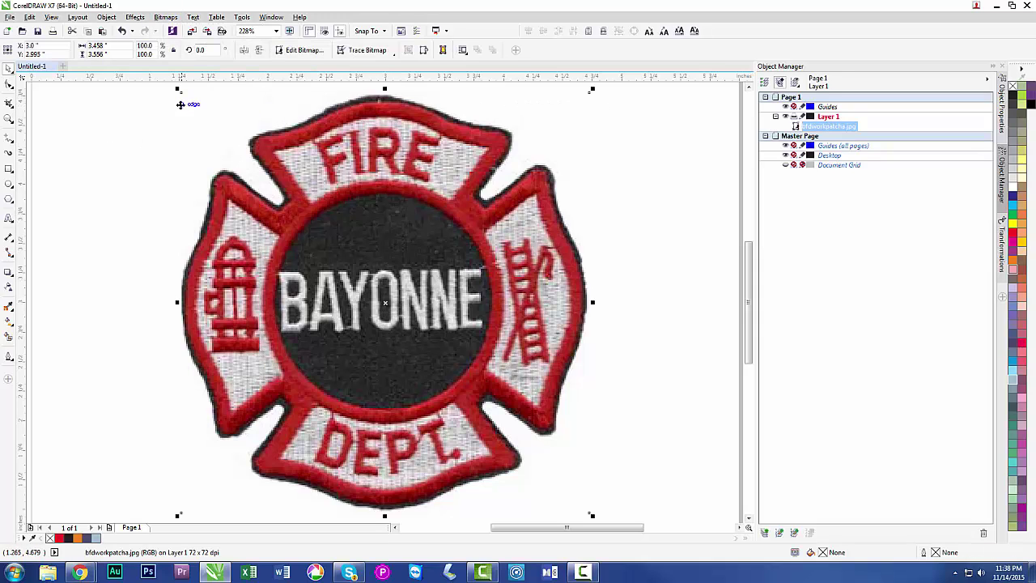
click(166, 17)
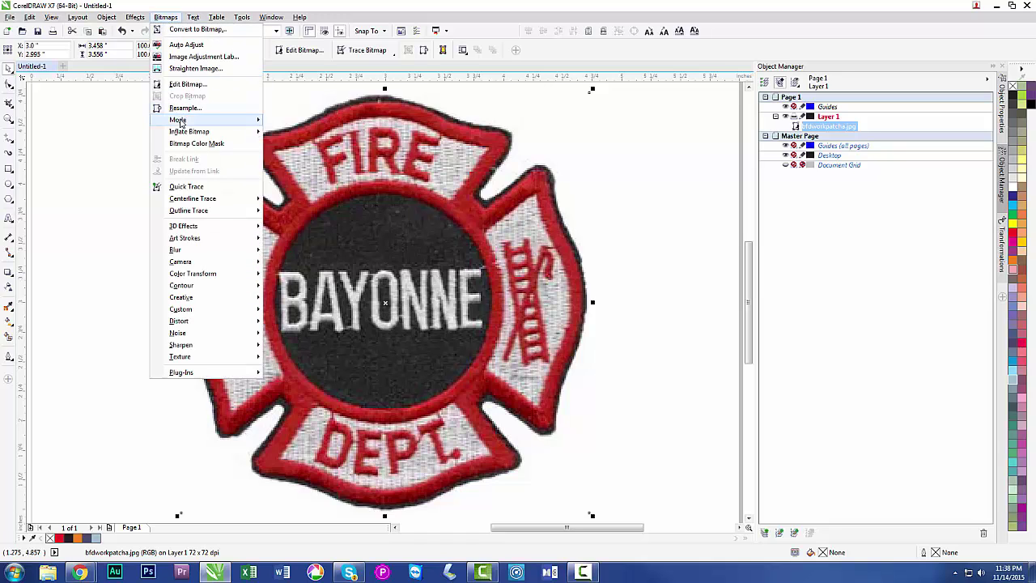
click(296, 120)
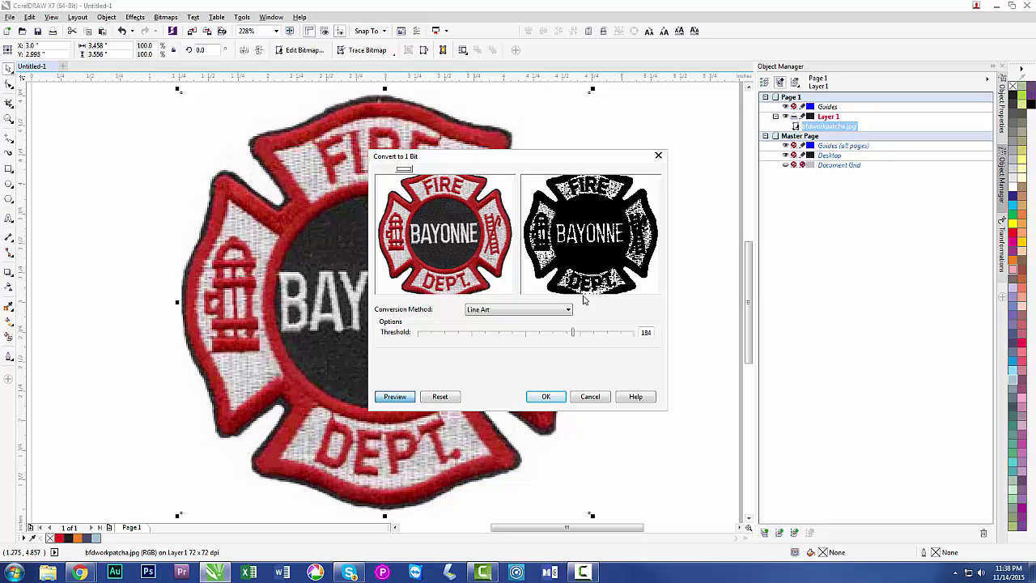
click(444, 235)
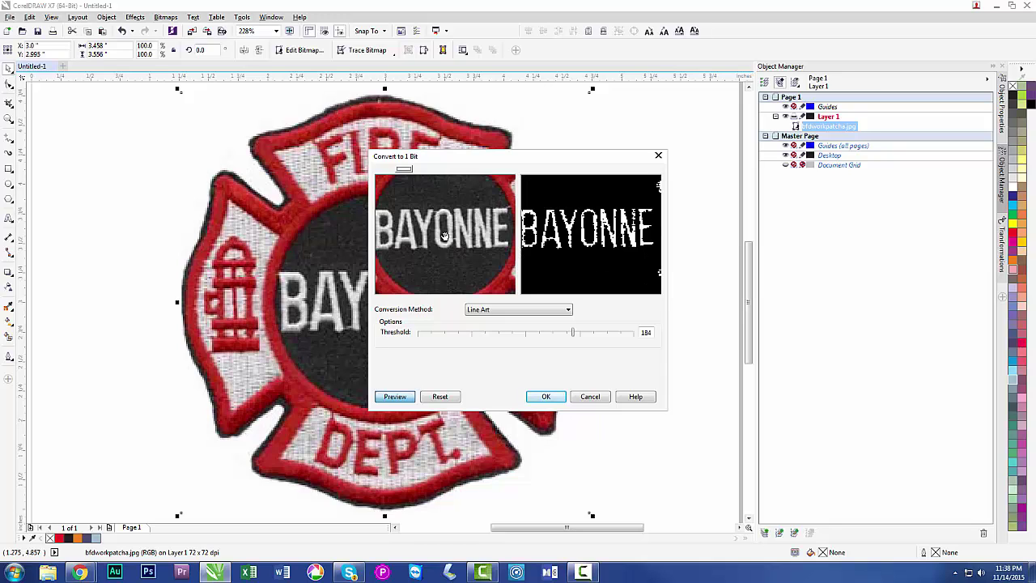
right_click(445, 235)
right_click(445, 235)
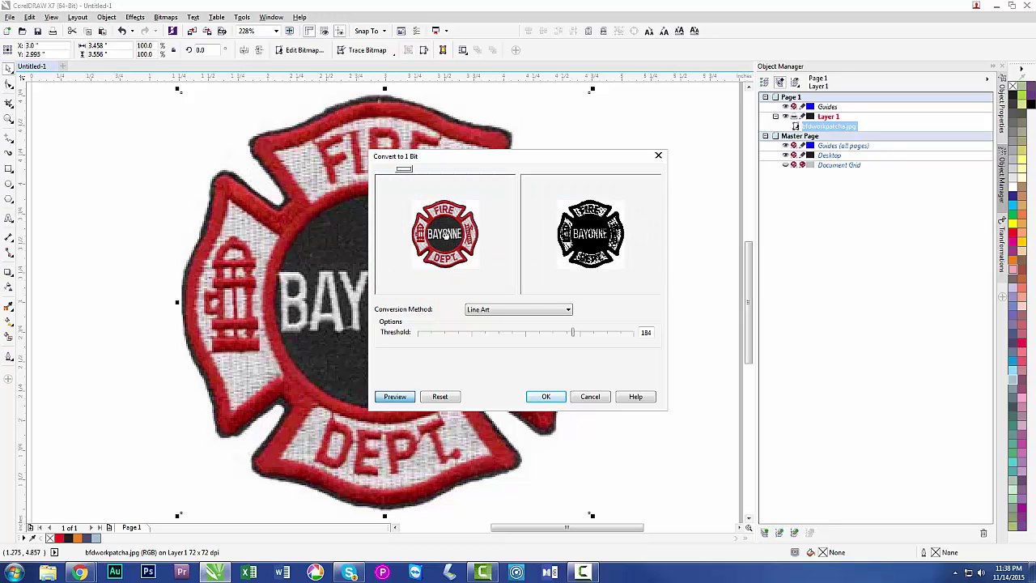
click(444, 234)
click(444, 235)
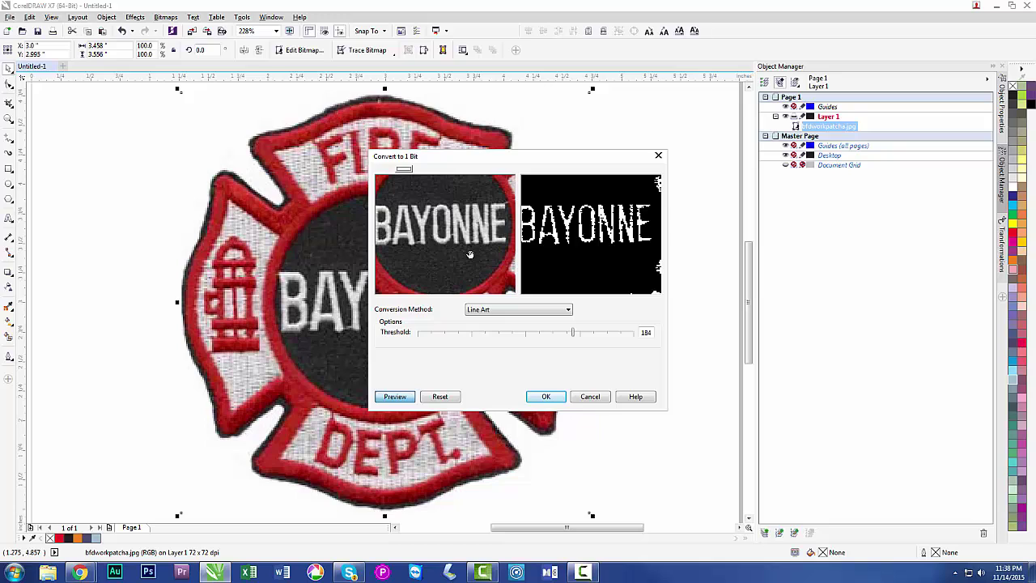
drag(469, 254, 397, 216)
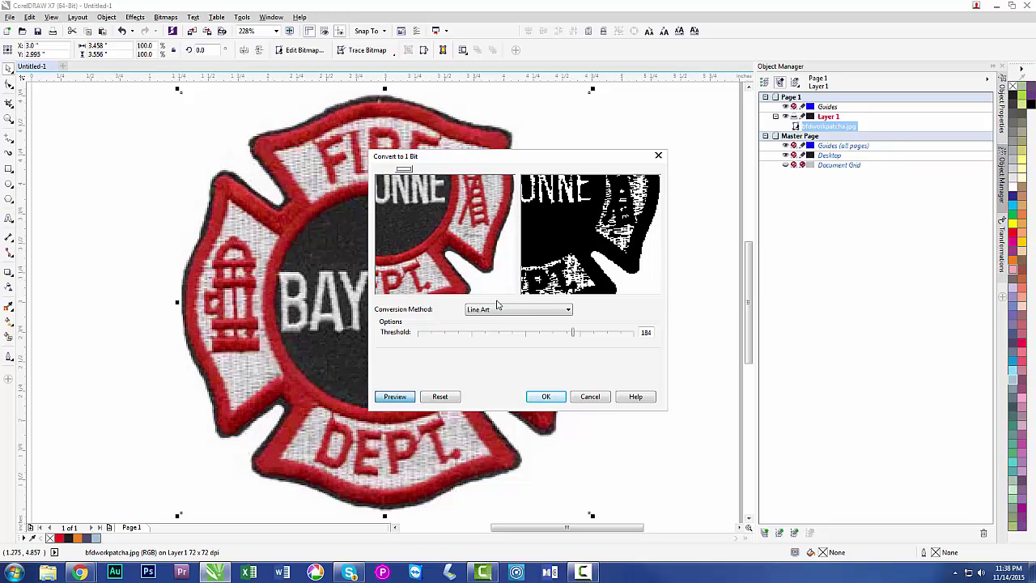
click(520, 338)
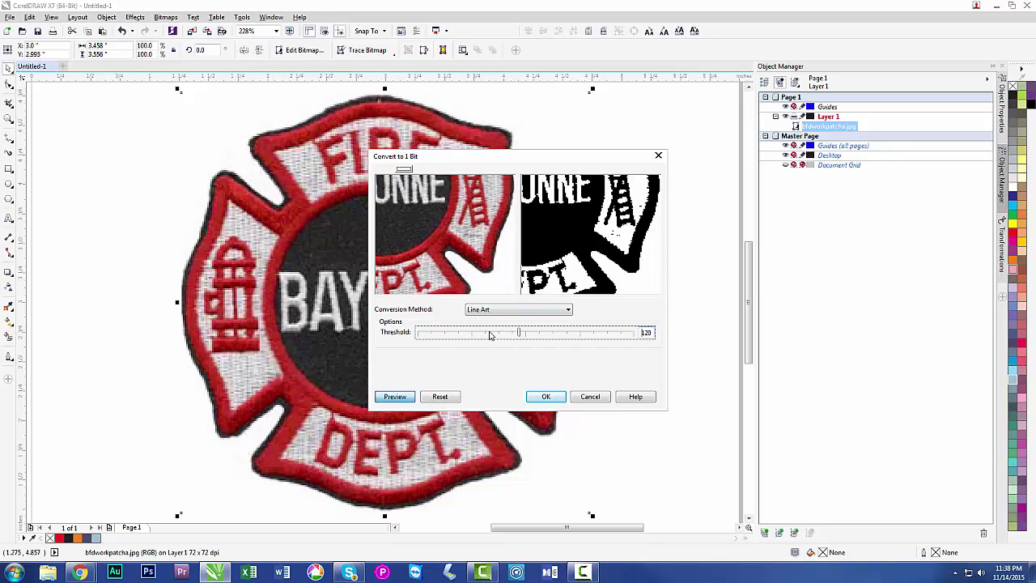
drag(489, 335, 496, 335)
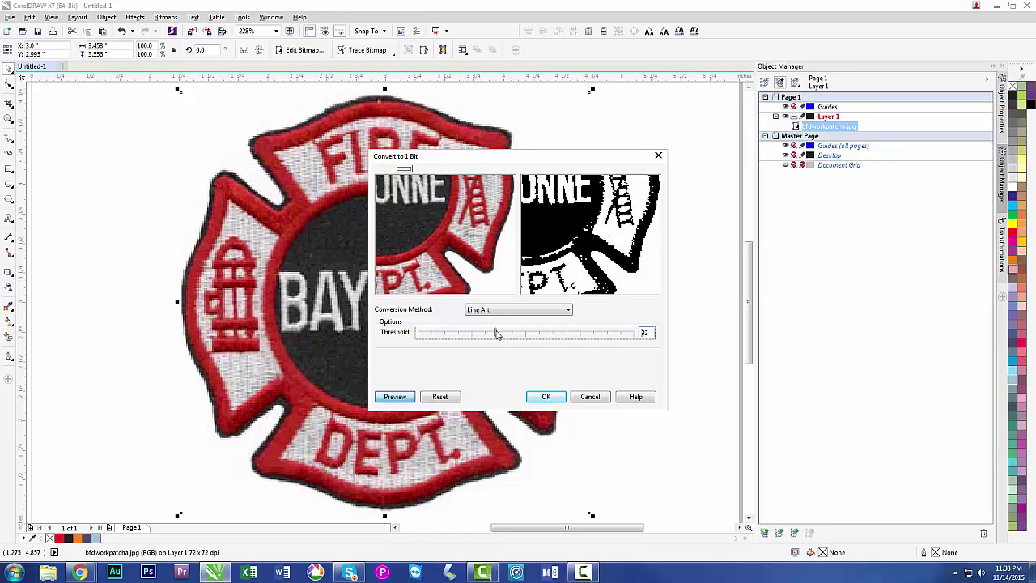
click(540, 397)
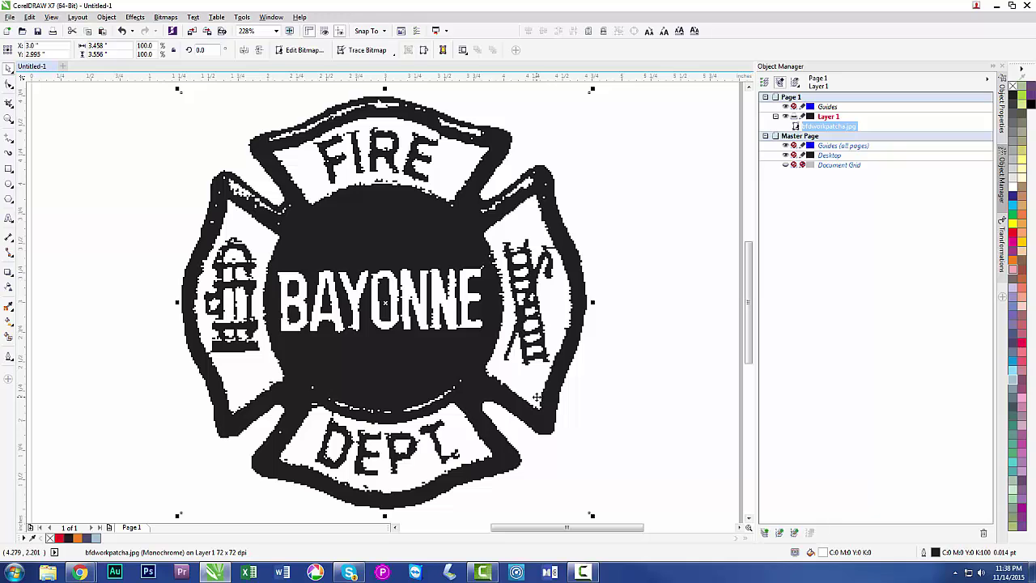
Step: Trace the monochrome patch with a Clipart outline trace, setting Detail to about two-thirds of its range
click(364, 51)
mouse_move(369, 88)
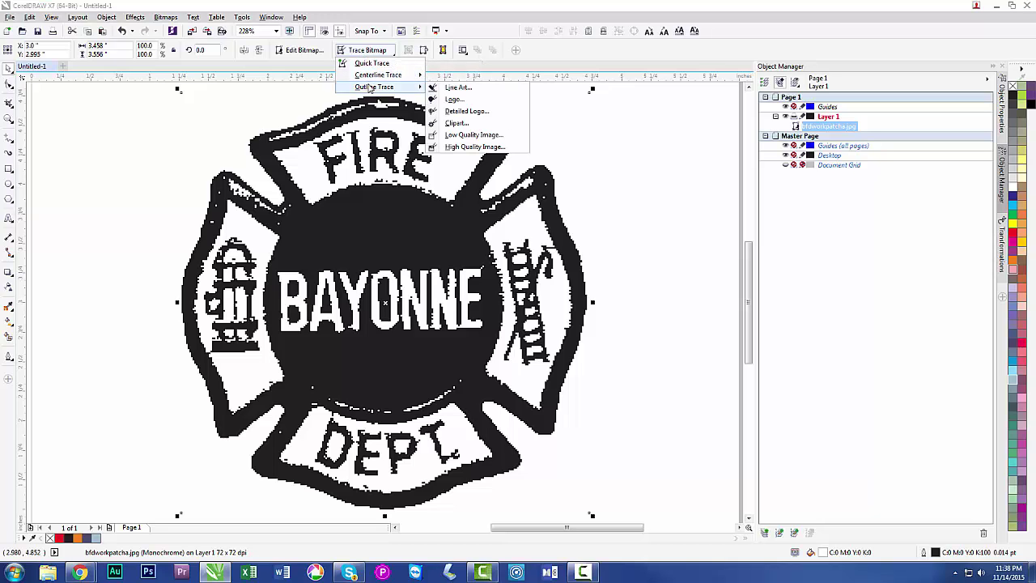
click(457, 123)
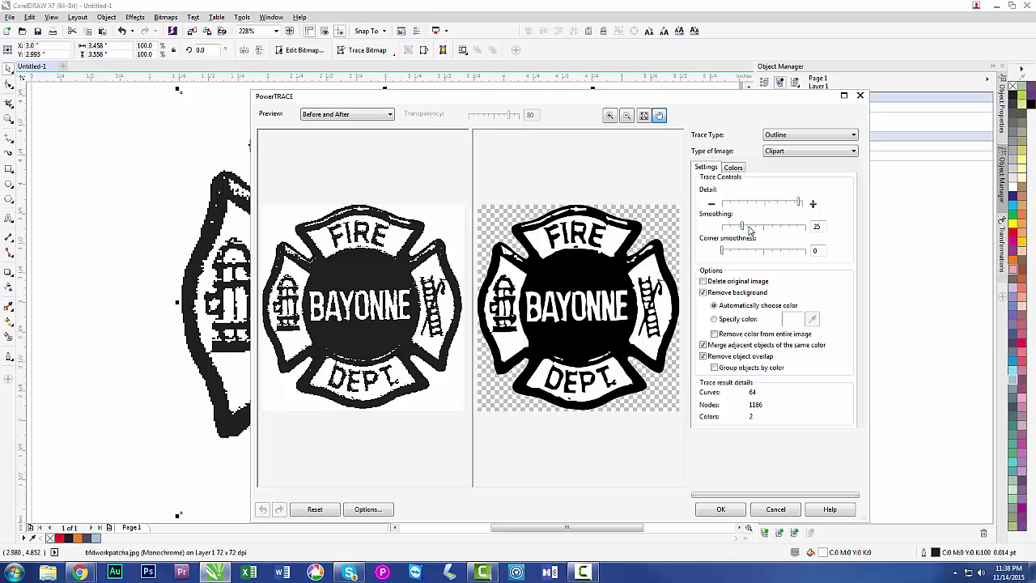
drag(800, 202, 804, 202)
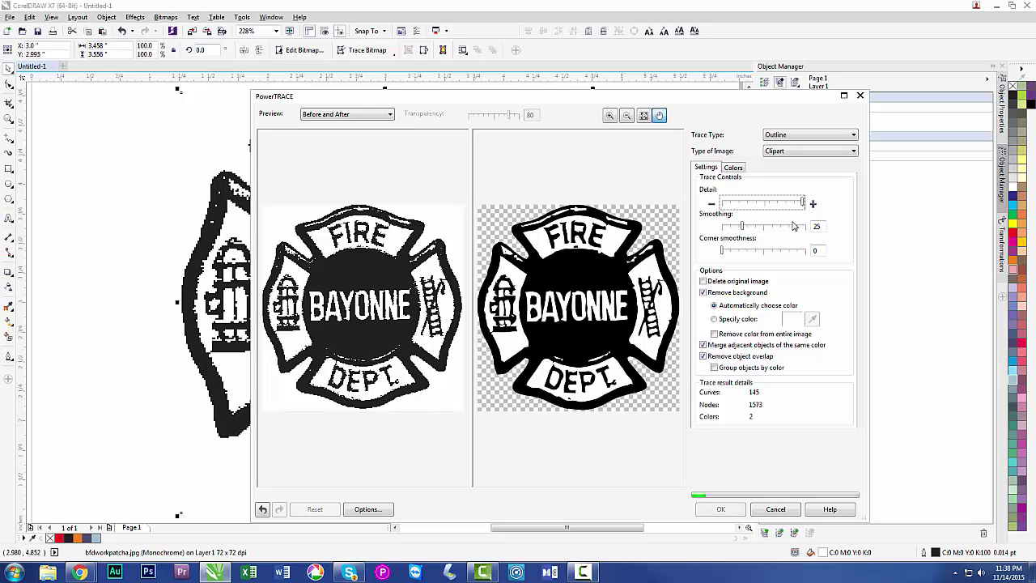
click(774, 202)
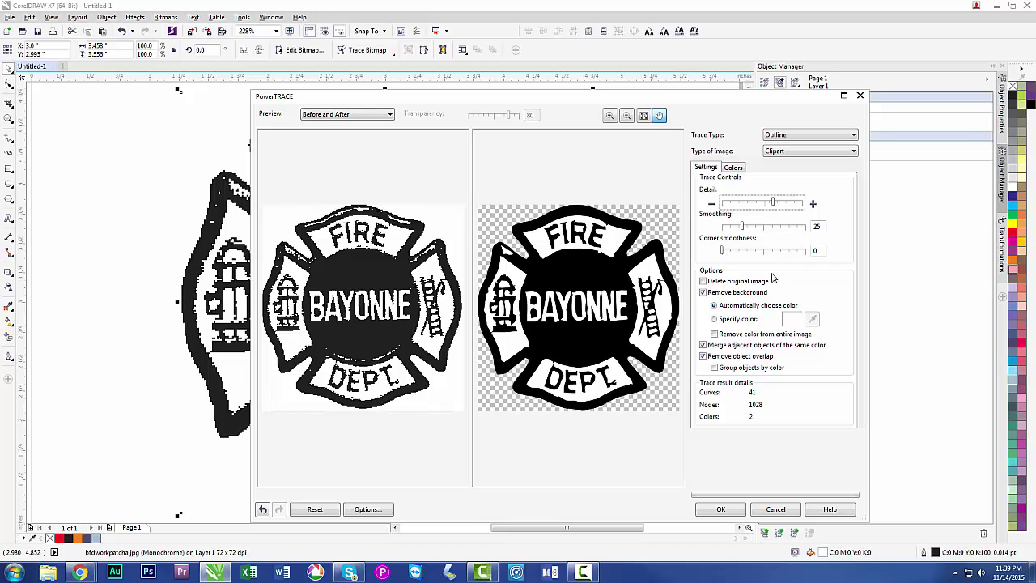
click(702, 512)
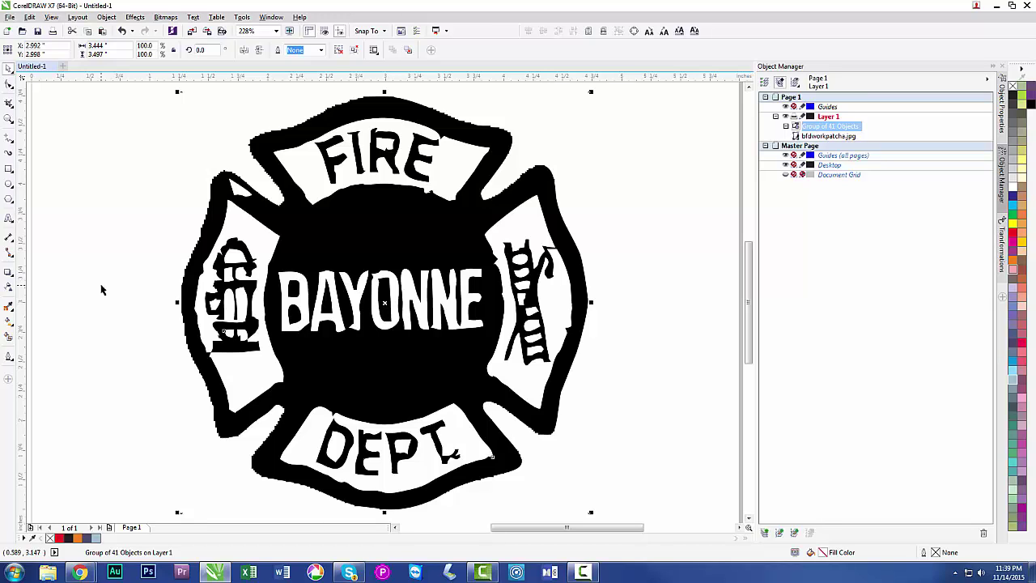
Step: Compare the trace's edge with the bitmap up close, then move the traced group aside and delete the monochrome bitmap beneath it
key(F3)
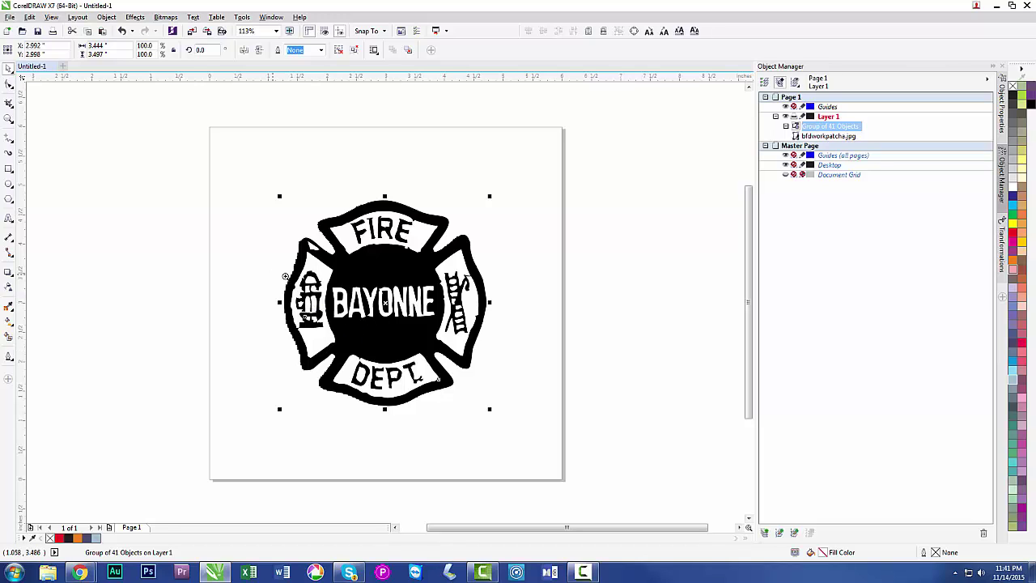
drag(283, 274, 300, 296)
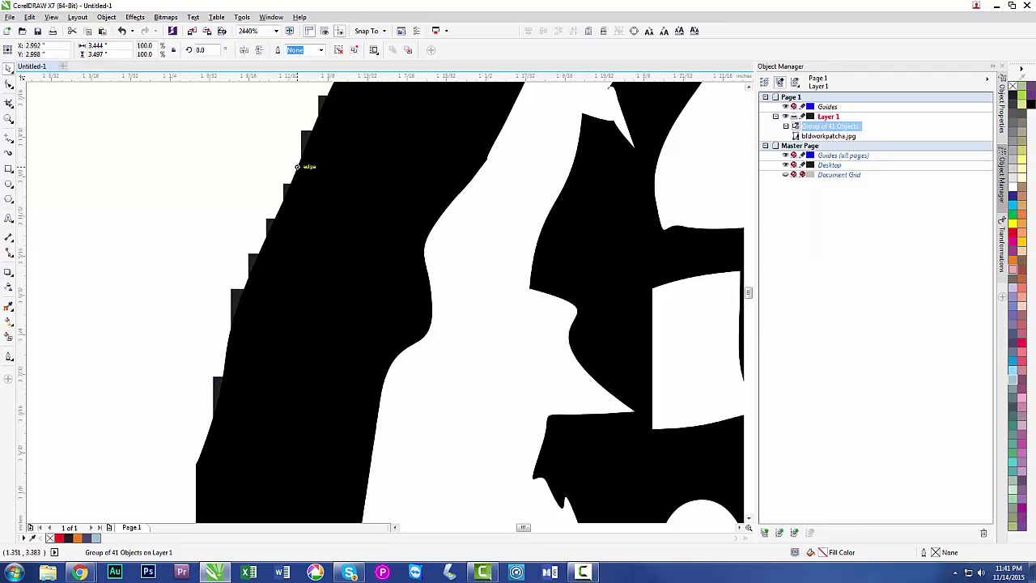
key(F4)
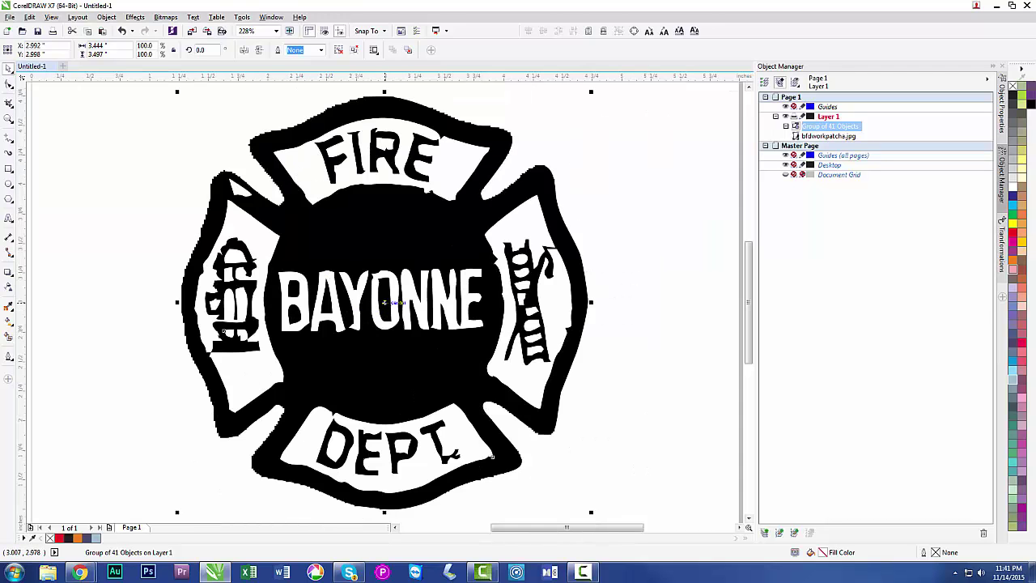
click(589, 381)
drag(589, 381, 589, 380)
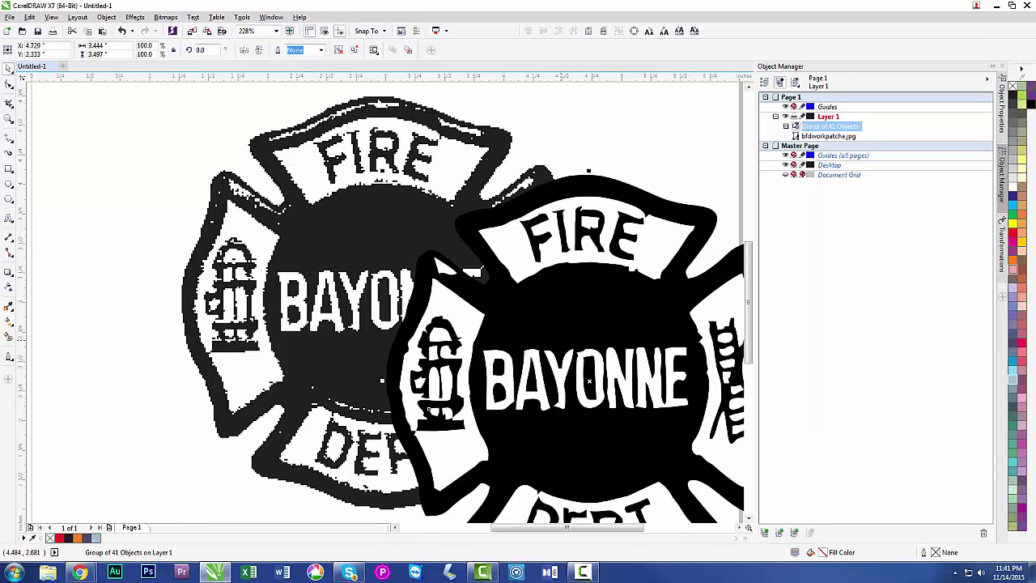
key(shift+F2)
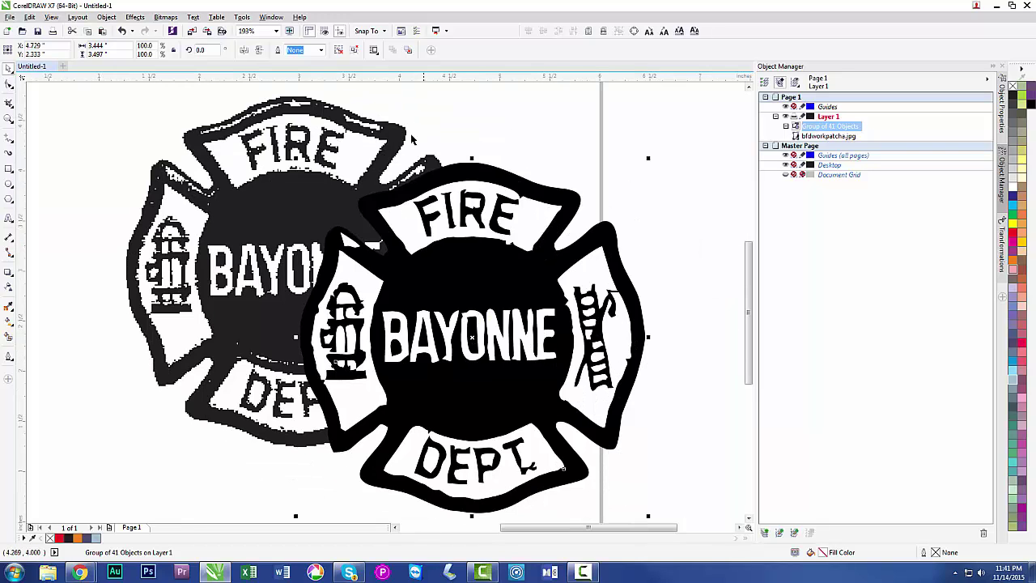
click(260, 128)
key(Delete)
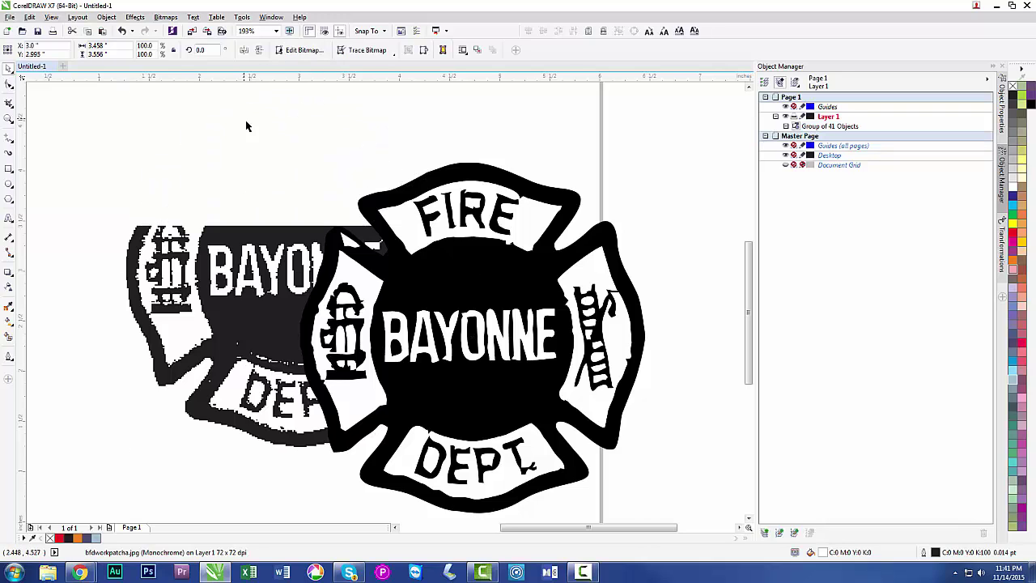
Step: Move the traced patch back to the bitmap's former position and ungroup it into individual curves
click(591, 331)
drag(591, 332, 417, 263)
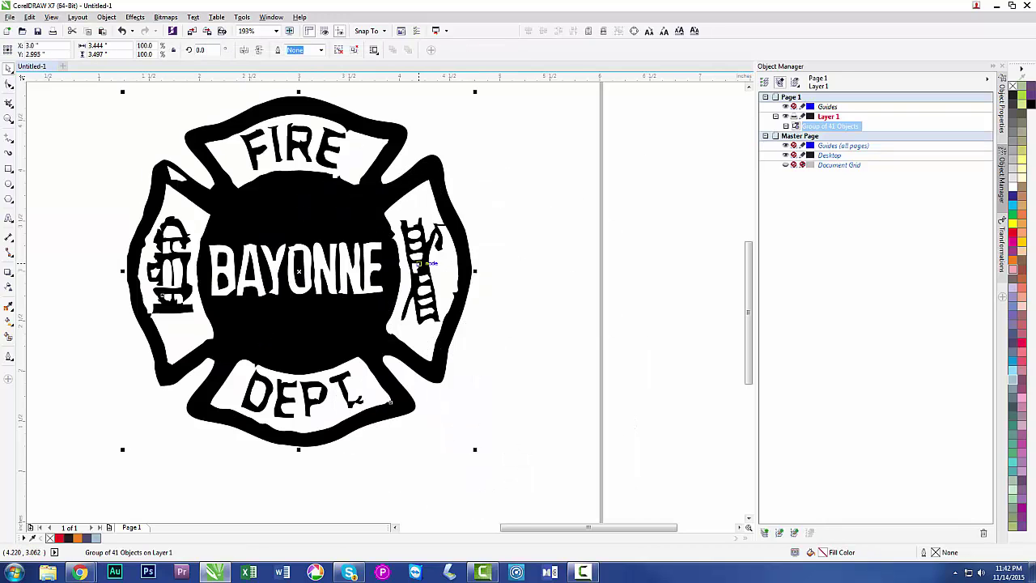
click(340, 51)
click(134, 156)
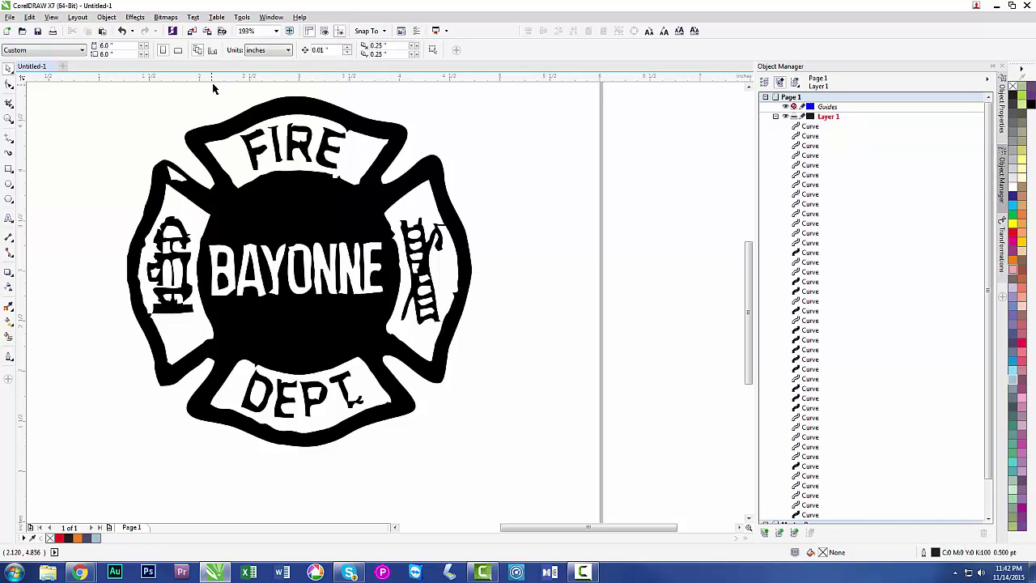
Step: Delete the white letter B curve and the black counter pieces inside the letters B, A and O of BAYONNE
click(215, 267)
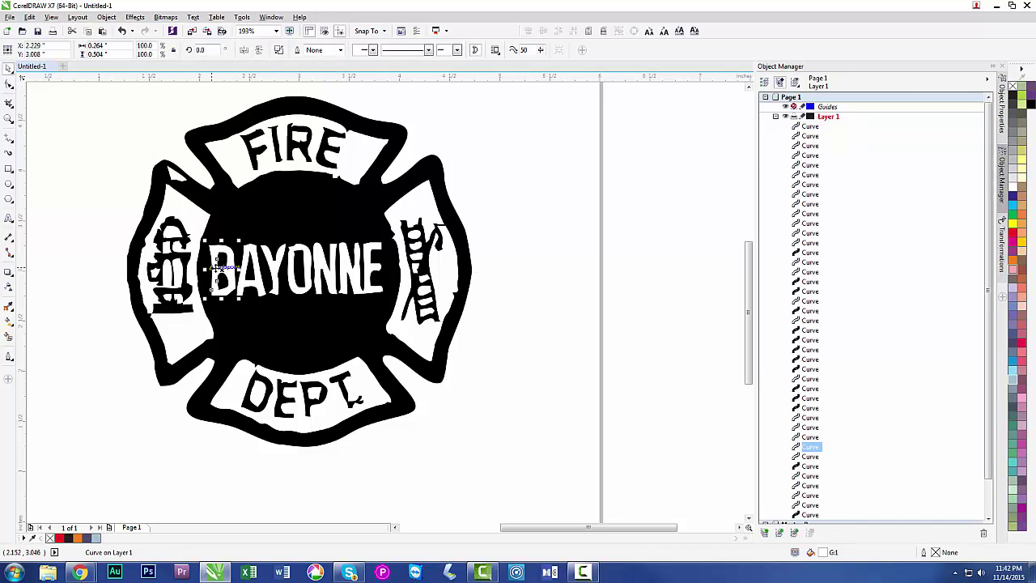
key(Delete)
click(224, 271)
key(Delete)
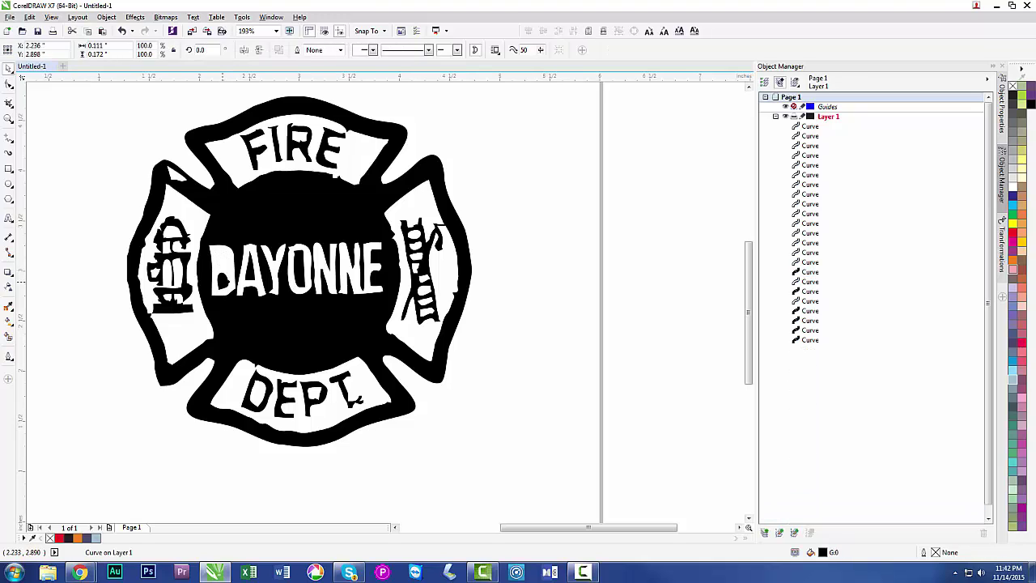
click(277, 280)
key(Delete)
click(277, 281)
key(Delete)
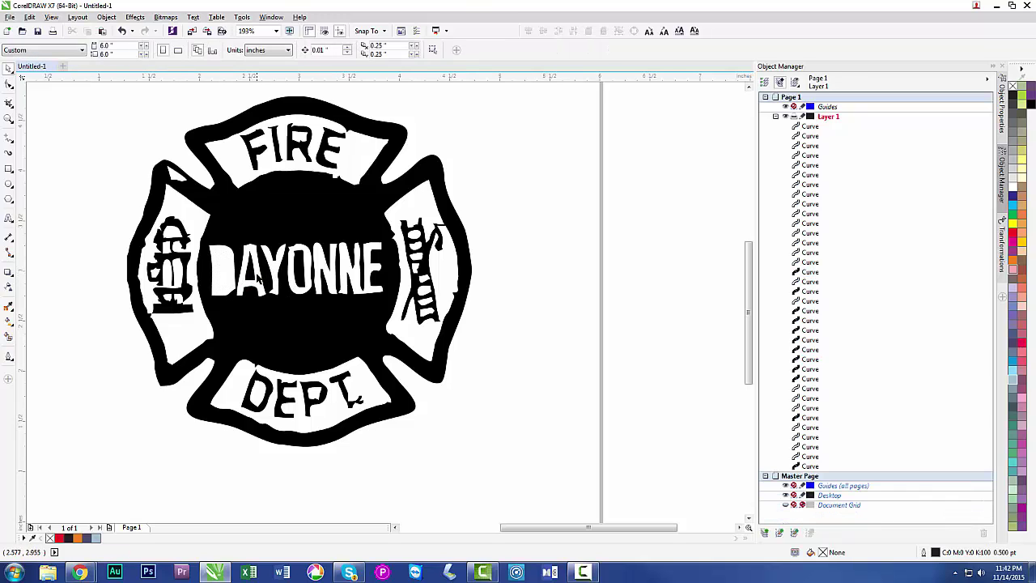
click(256, 279)
key(Delete)
click(293, 283)
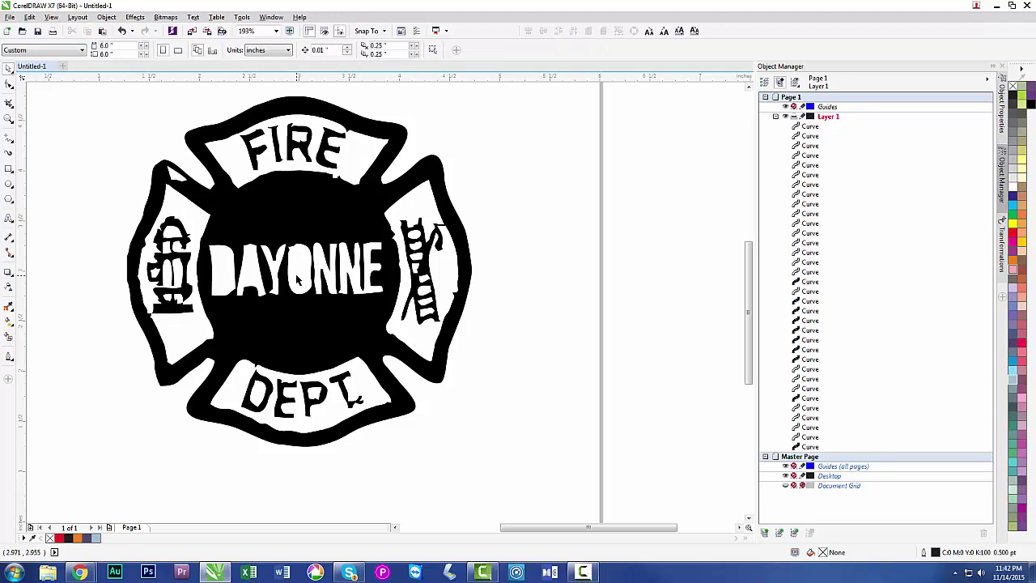
key(Delete)
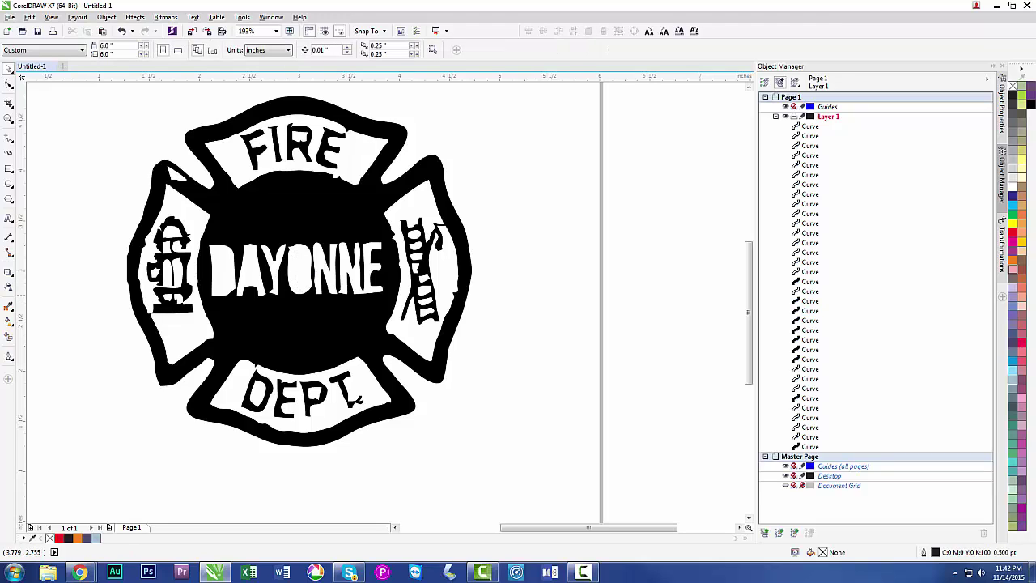